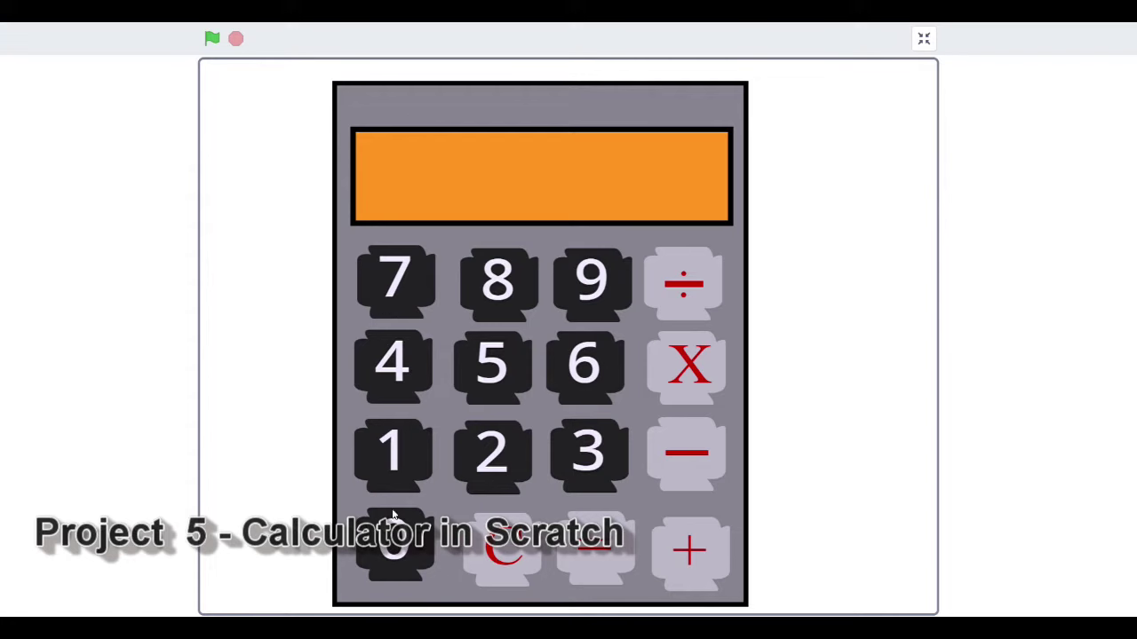
Try out the finished calculator with a sample multiplication.
left_click(475, 469)
left_click(388, 550)
left_click(692, 386)
left_click(367, 568)
left_click(621, 555)
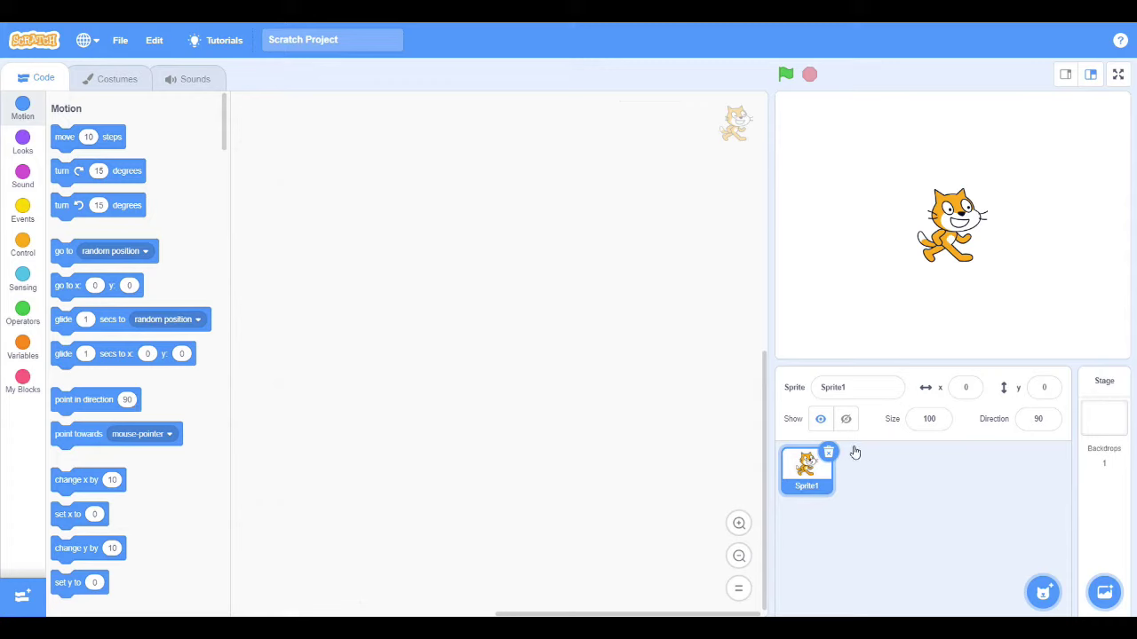
Delete the default cat sprite and open the stage's backdrop for painting.
left_click(827, 453)
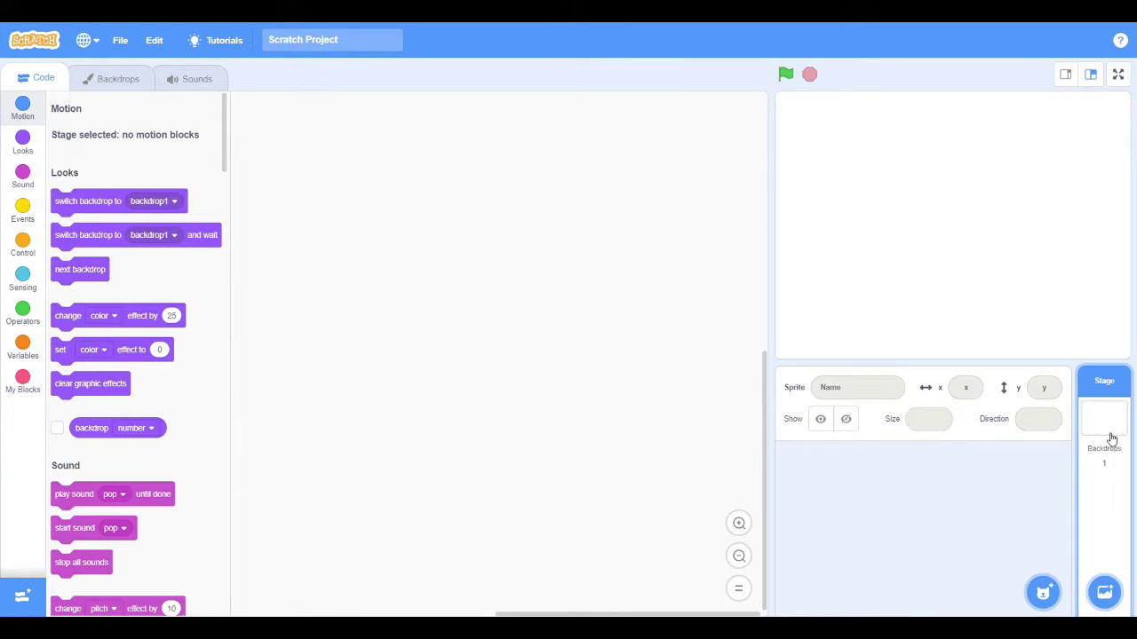
left_click(119, 89)
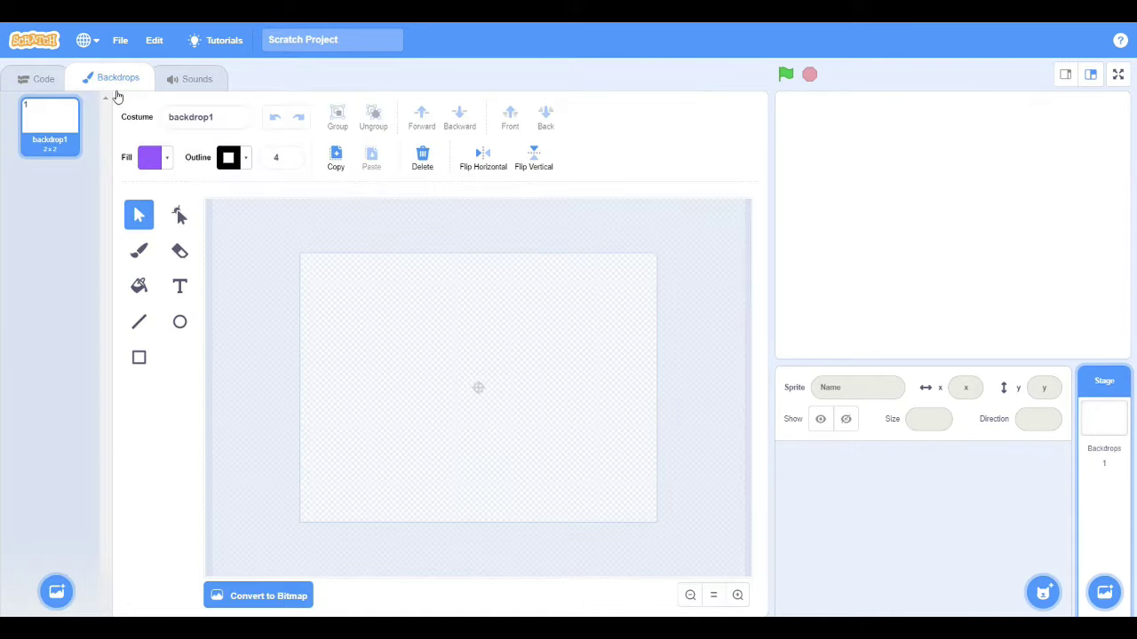
Set the fill colour to saturation 8 and brightness 15, and remove the outline.
left_click(167, 160)
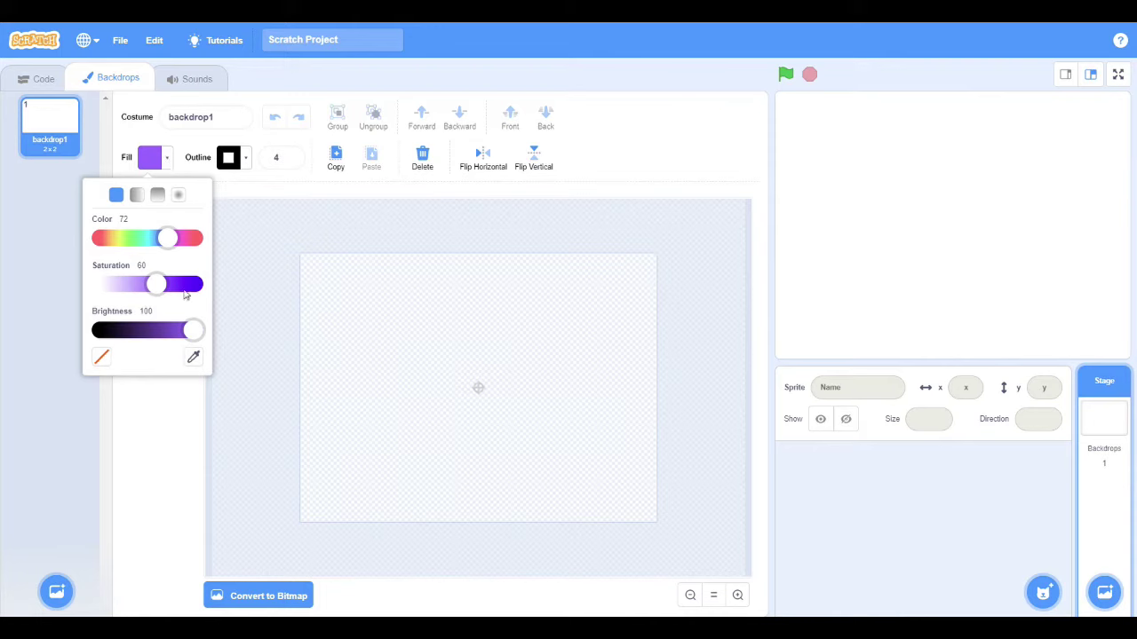
left_click_drag(156, 295, 107, 294)
left_click_drag(194, 338, 116, 346)
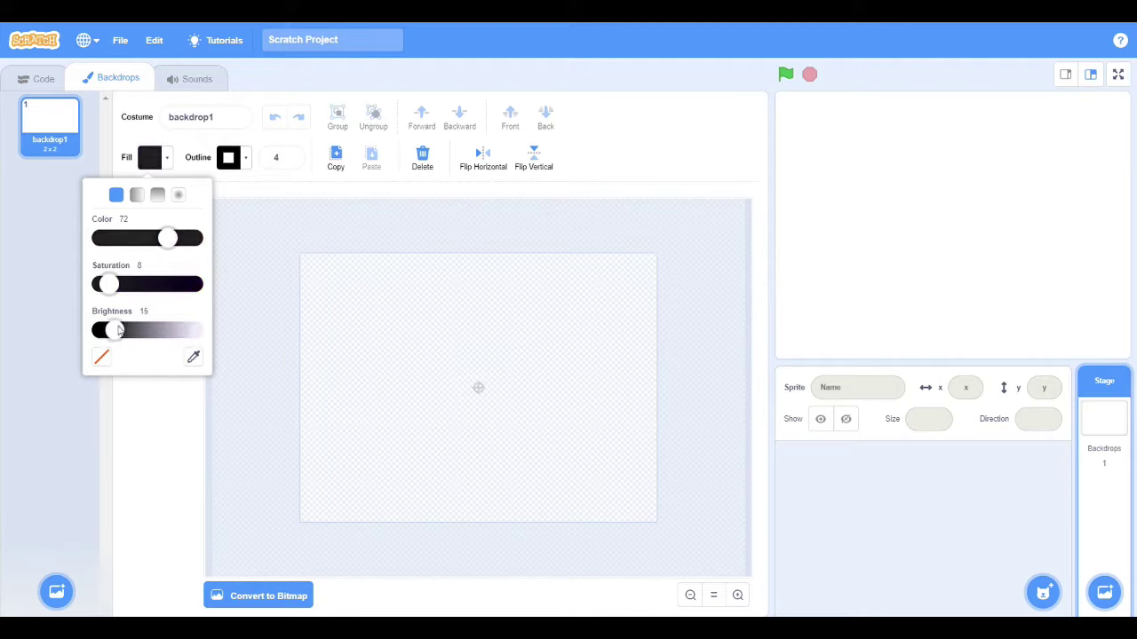
left_click(244, 162)
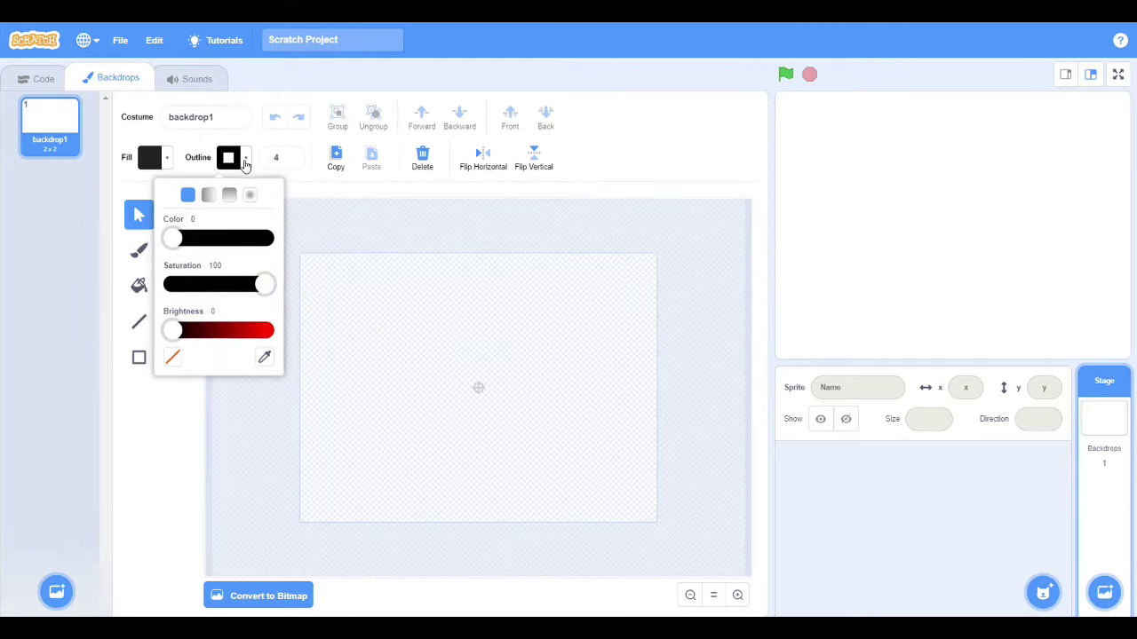
left_click(173, 358)
Draw a large rectangle about 364 by 339 on the backdrop and centre it as the calculator body.
left_click(139, 357)
mouse_move(337, 267)
left_mouse_down()
mouse_move(581, 515)
mouse_move(649, 520)
mouse_move(638, 518)
left_mouse_up()
left_click_drag(341, 393, 355, 394)
left_click_drag(637, 393, 612, 396)
mouse_move(497, 393)
left_mouse_down()
mouse_move(476, 385)
mouse_move(484, 392)
left_mouse_up()
Lighten the calculator body's fill to brightness 56.
left_click(160, 160)
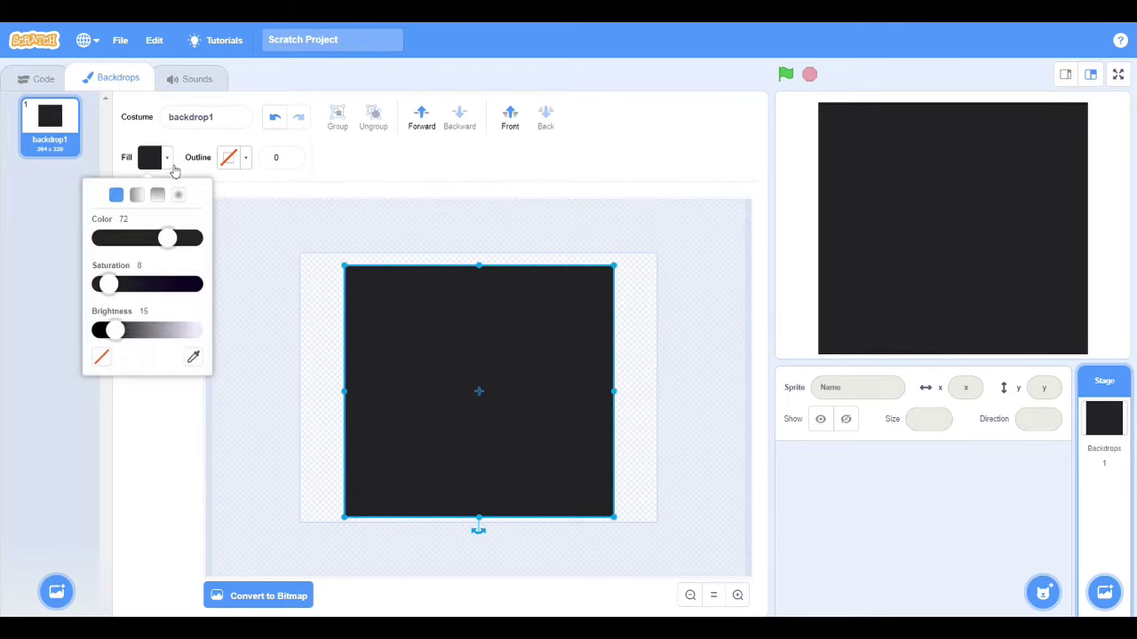
left_click_drag(116, 331, 154, 330)
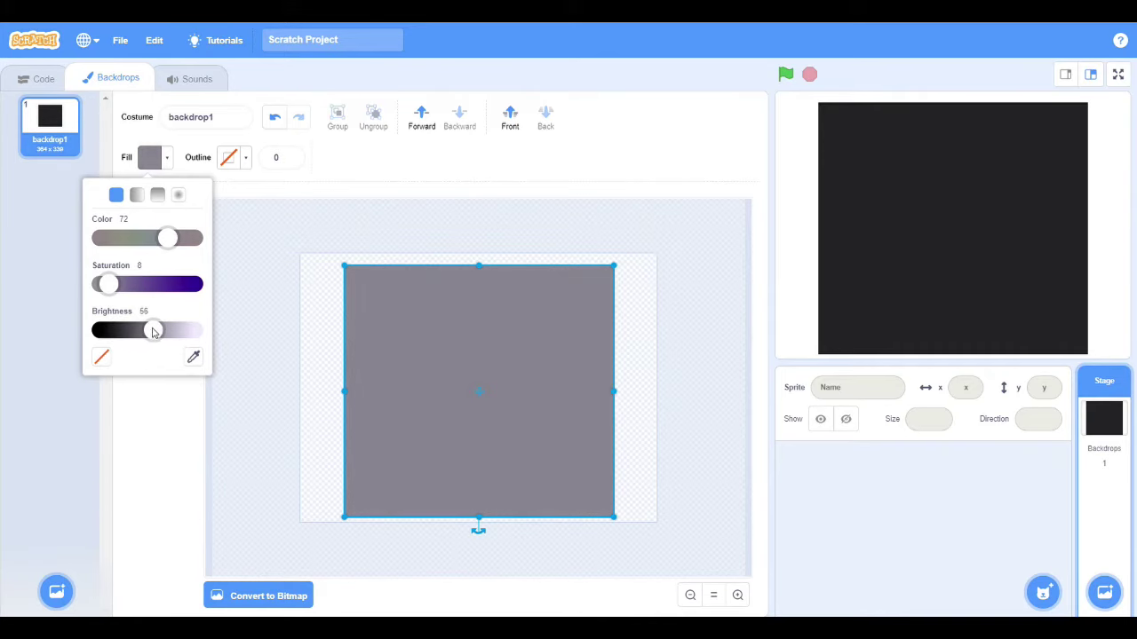
left_click(151, 431)
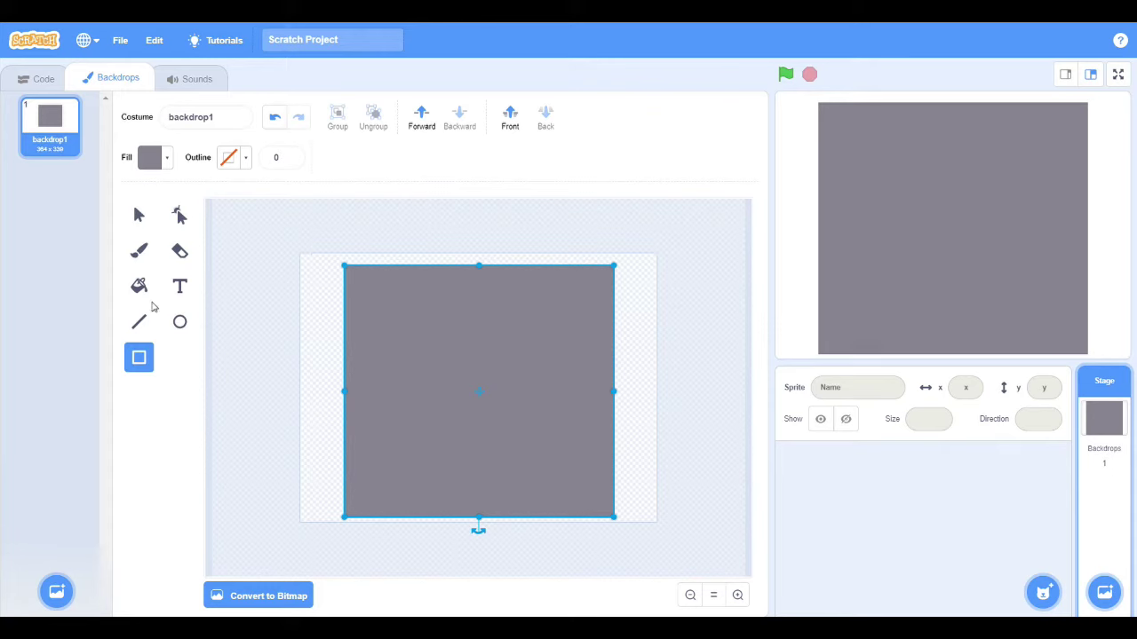
Draw a wide, pale lilac rectangle without outline near the calculator body's upper edge as the display.
left_click(180, 322)
left_click(139, 357)
left_click(171, 157)
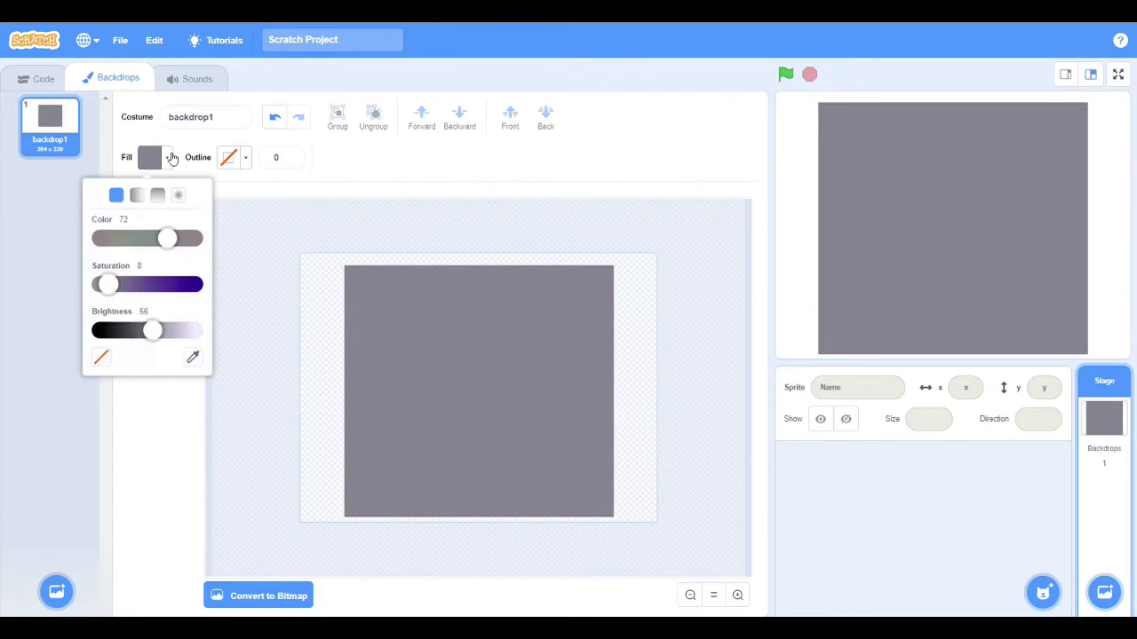
left_click_drag(151, 331, 201, 331)
left_click_drag(374, 288, 581, 333)
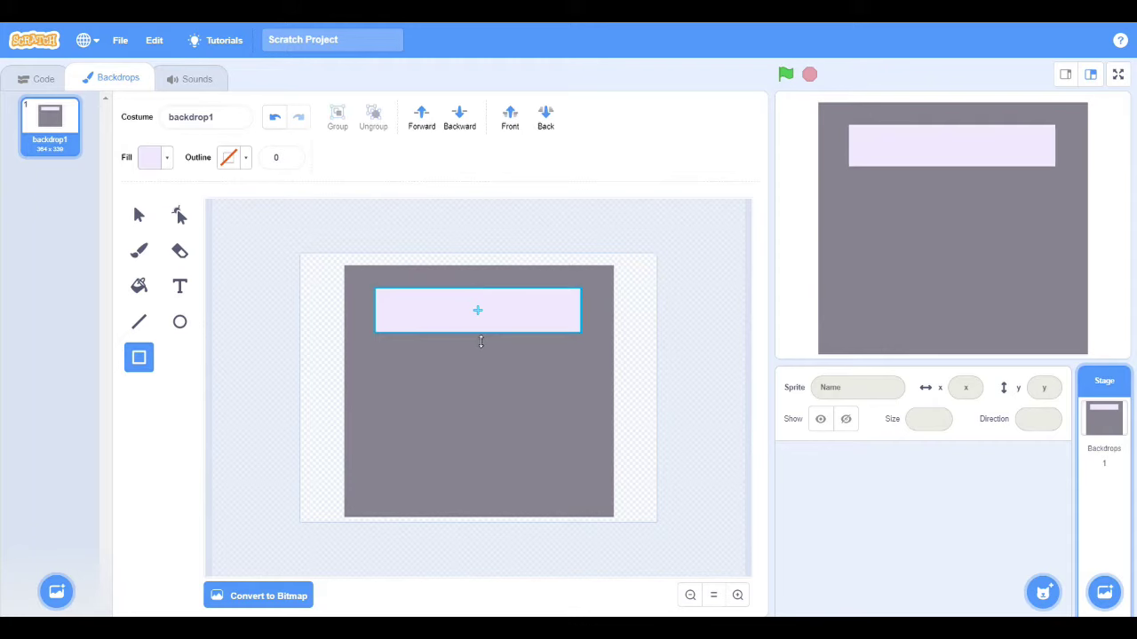
left_click(473, 365)
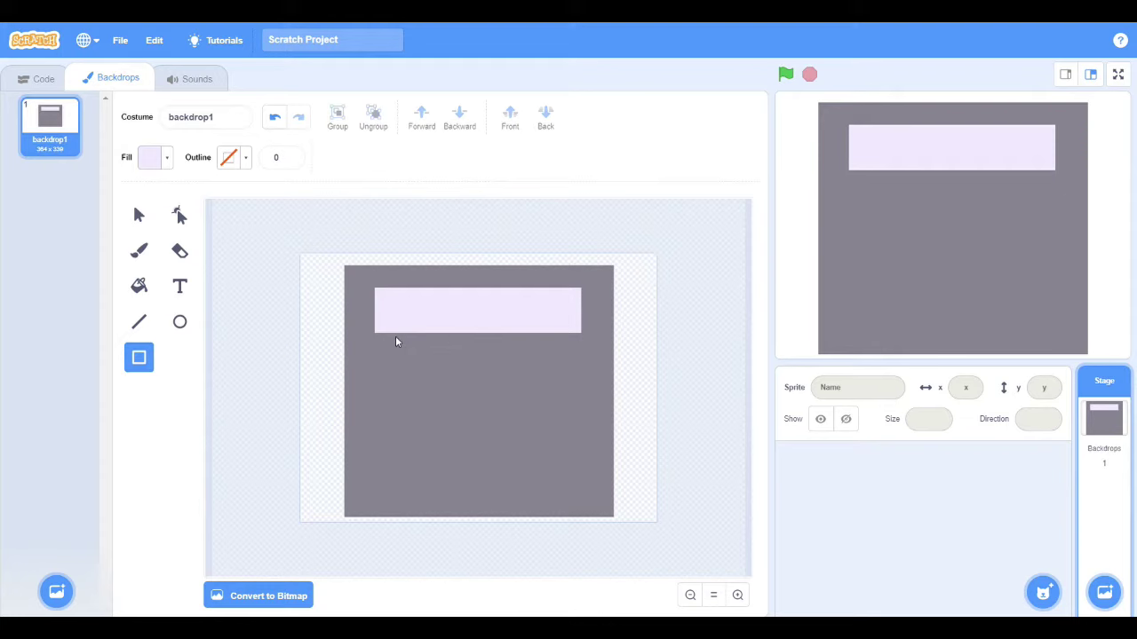
Narrow the calculator body from both sides to about 302 wide, keeping it just wider than the display.
left_click(142, 217)
left_click(345, 418)
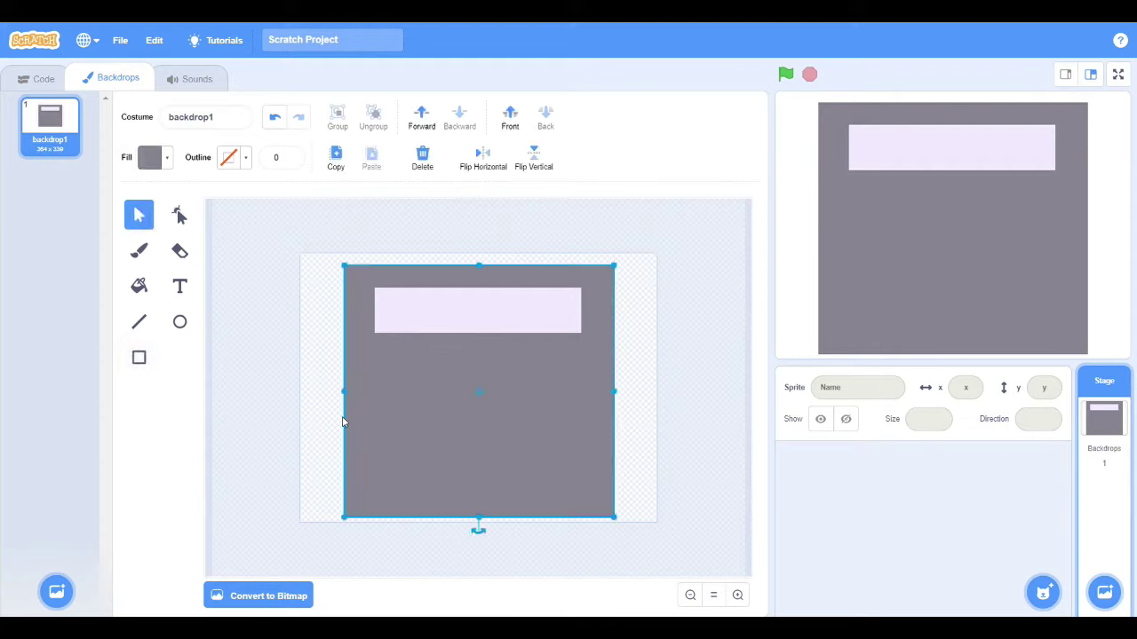
left_click_drag(343, 391, 360, 390)
left_click_drag(619, 391, 591, 391)
left_click_drag(360, 391, 374, 393)
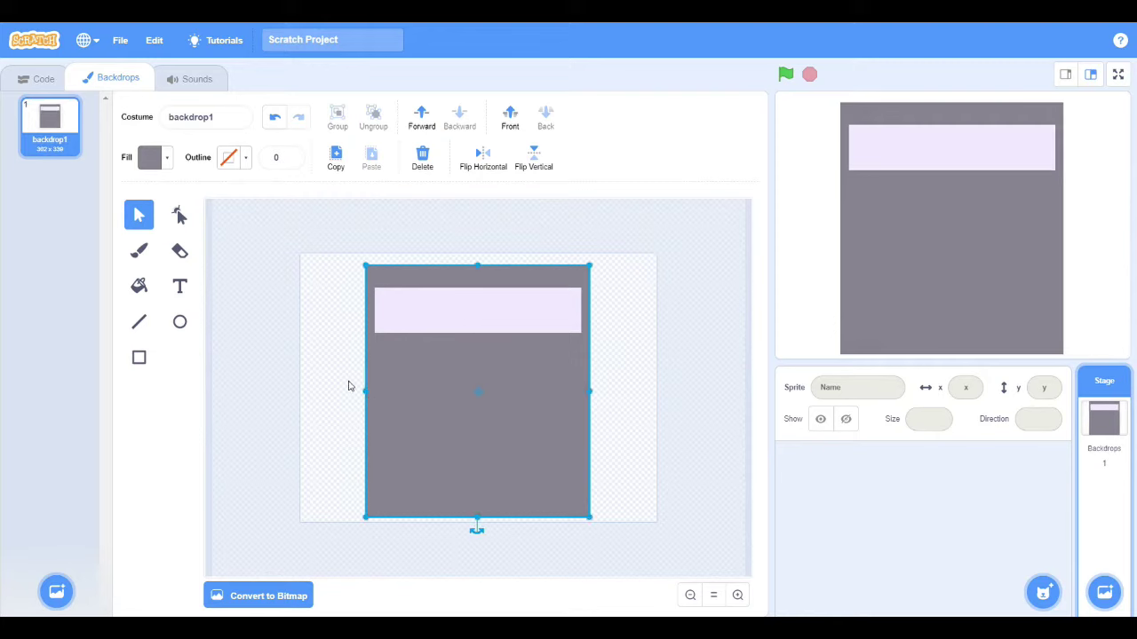
left_click(331, 328)
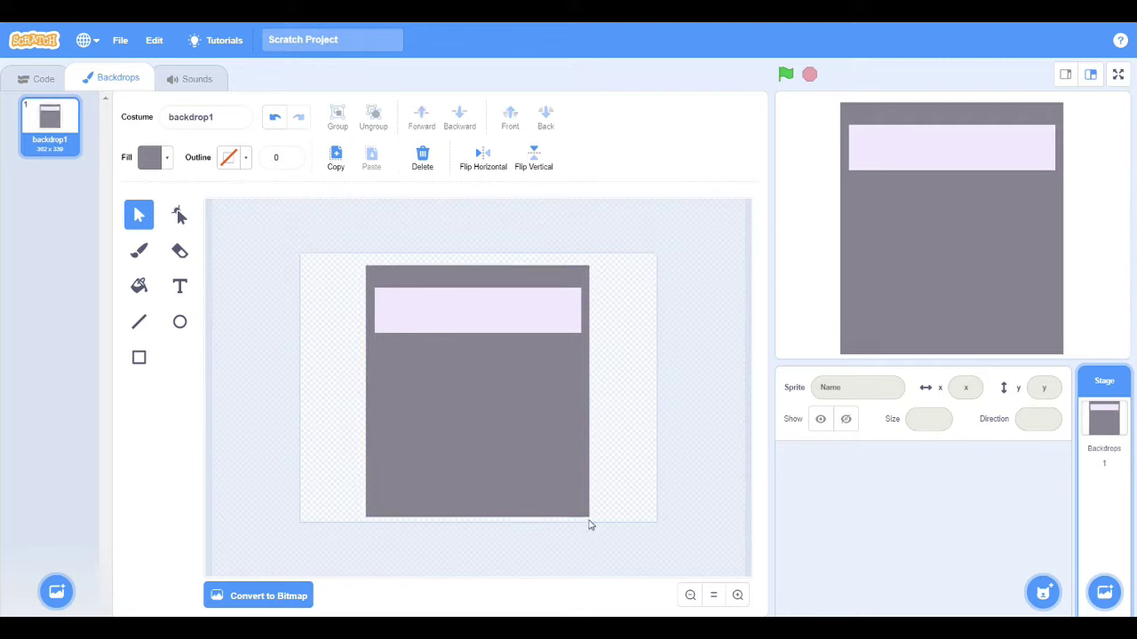
Paint a new sprite containing a small, nearly square rectangle about 51 by 48 as a calculator button.
mouse_move(1043, 591)
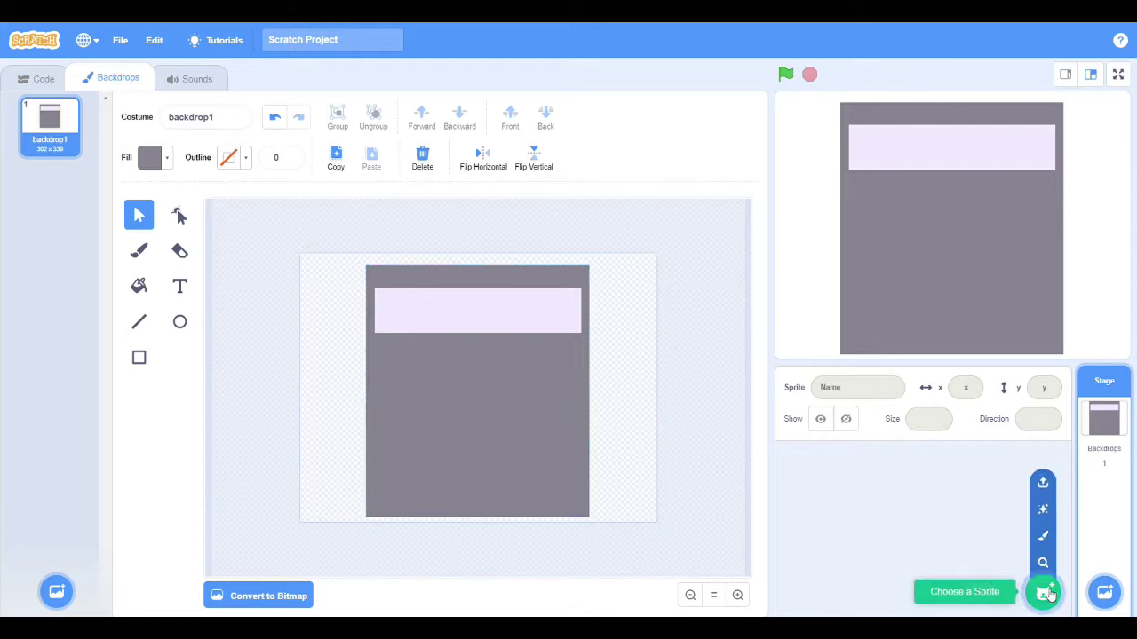
left_click(1043, 539)
left_click(138, 357)
mouse_move(384, 321)
left_mouse_down()
mouse_move(431, 352)
mouse_move(406, 364)
mouse_move(405, 392)
left_mouse_up()
Darken the button's fill to brightness 14 and move it beneath the left end of the display.
left_click(165, 159)
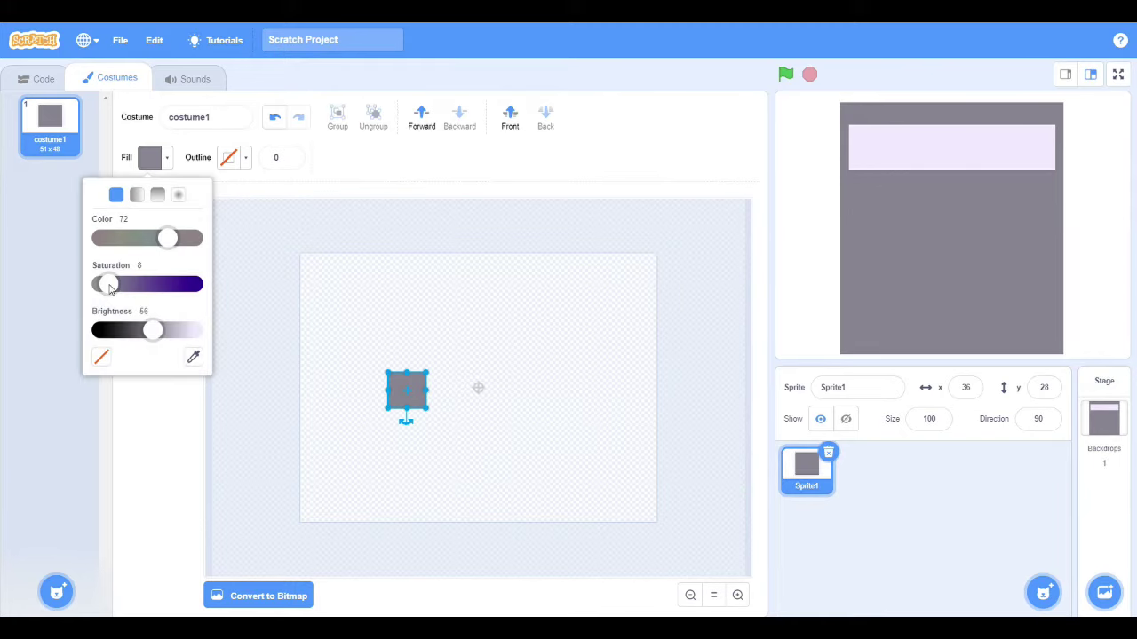
left_click_drag(163, 329, 120, 337)
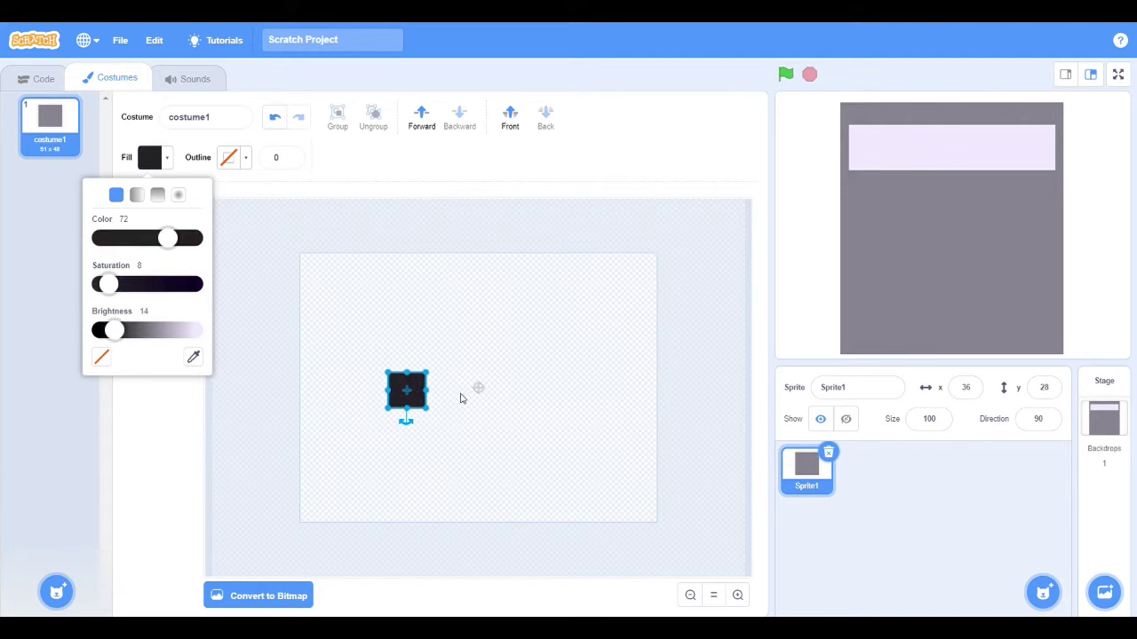
left_click(420, 395)
left_click_drag(413, 388, 385, 361)
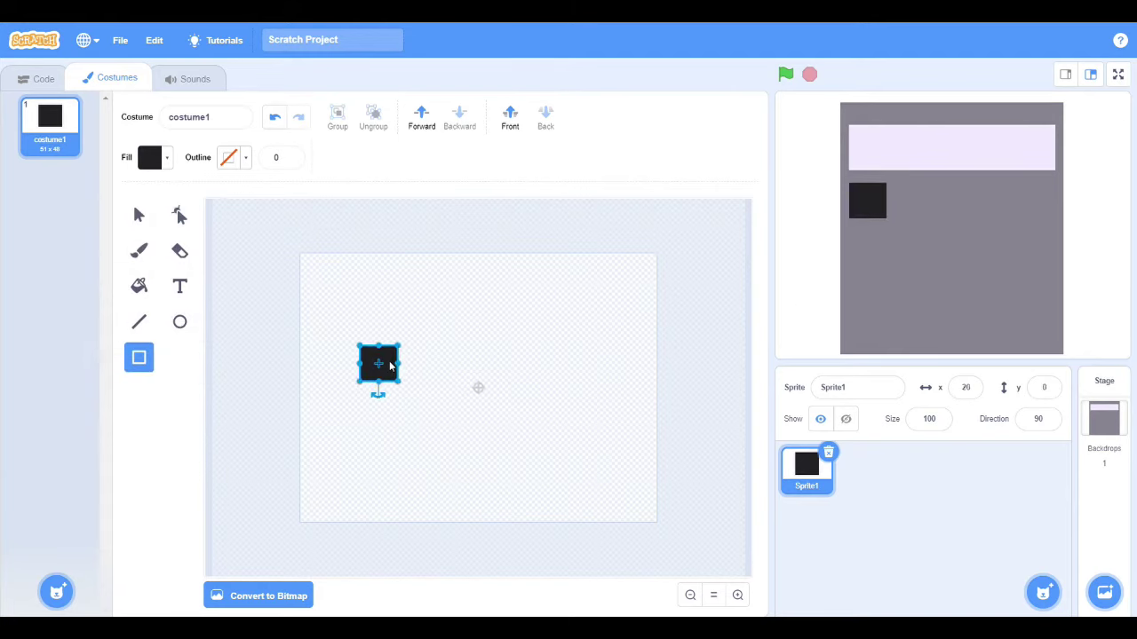
Reshape the dark button's two right corners by moving points on its outline.
left_click(180, 323)
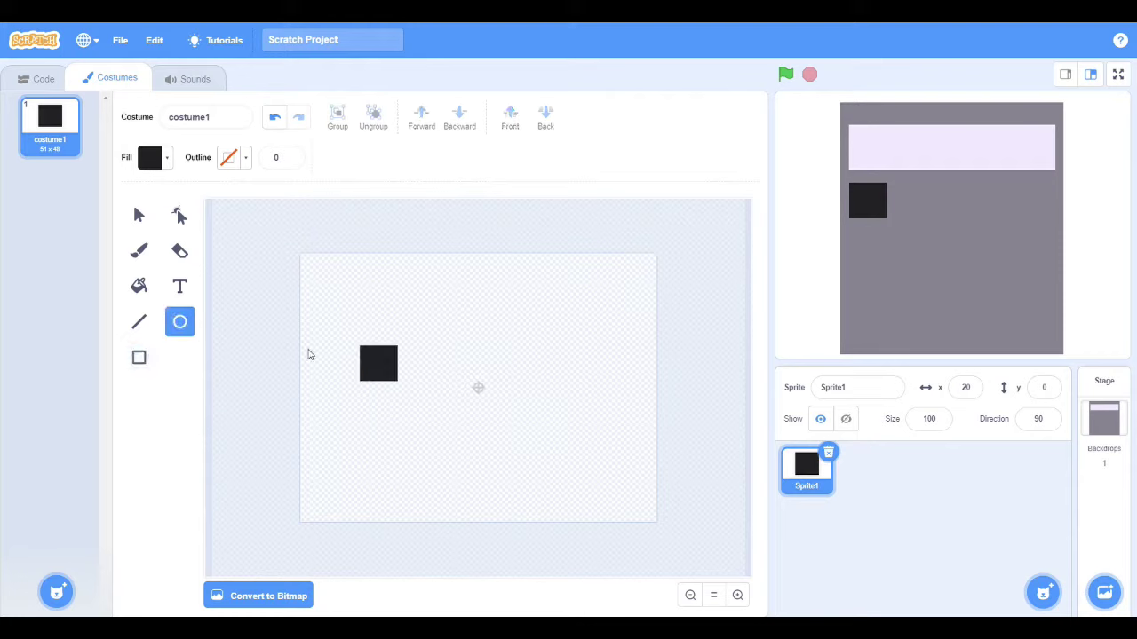
left_click(139, 357)
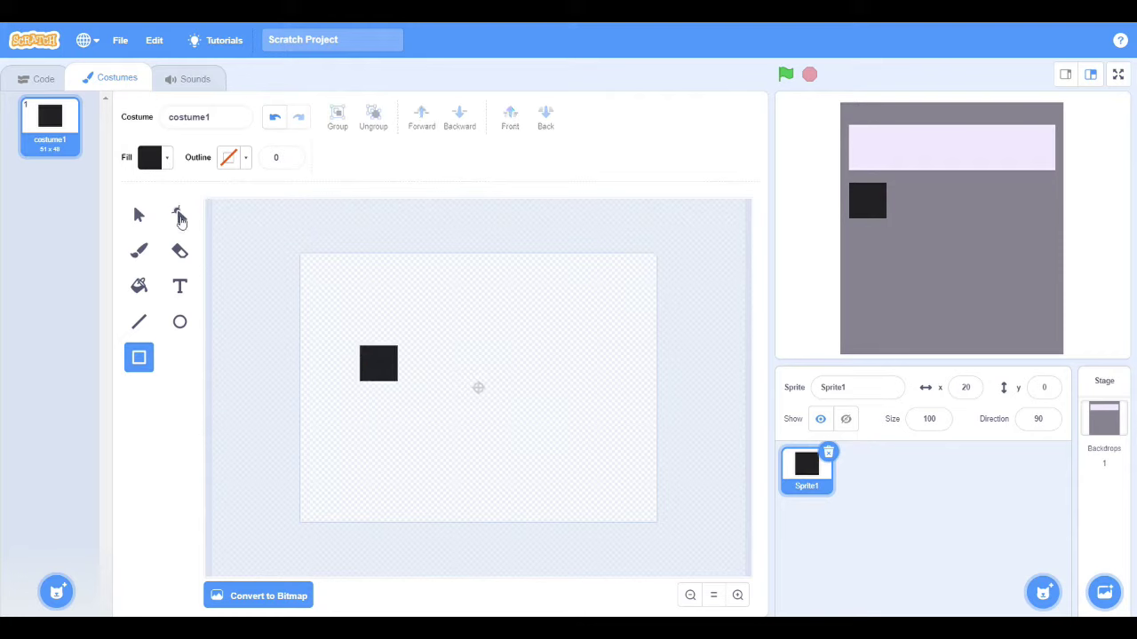
left_click(179, 216)
left_click(364, 354)
left_click_drag(389, 344, 395, 353)
left_click(402, 367)
left_click(392, 381)
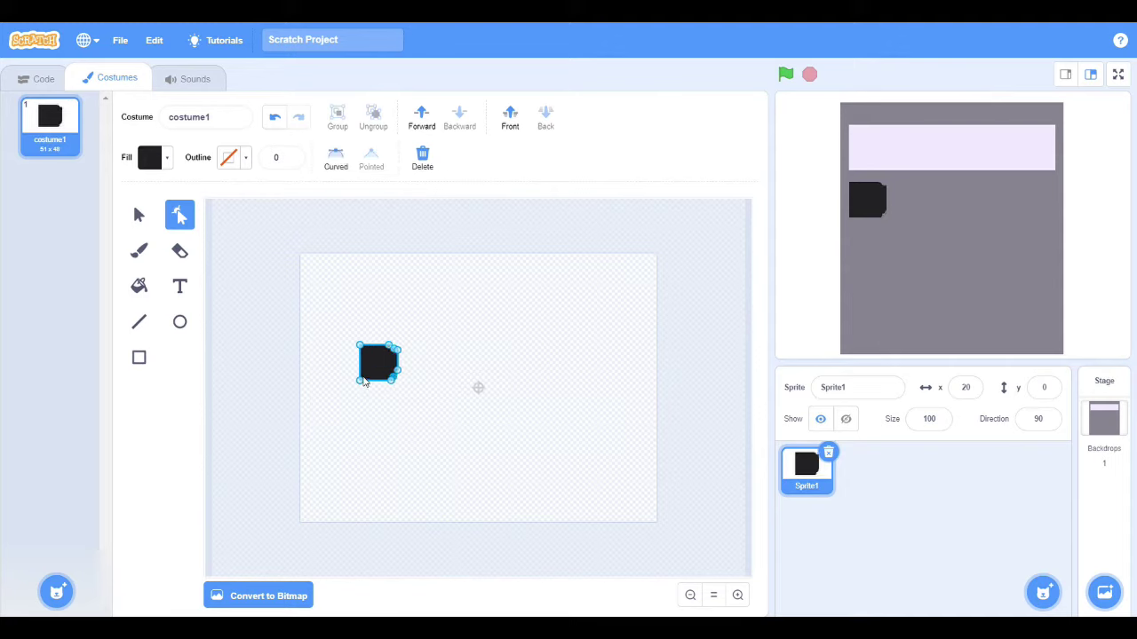
Round the button's left corners by reshaping its outline points and refine the right edge.
left_click(364, 383)
left_click(362, 385)
left_click(363, 387)
left_click(359, 355)
left_click(360, 348)
left_click(362, 352)
left_click(362, 352)
left_click(446, 359)
left_click(395, 356)
left_click(410, 363)
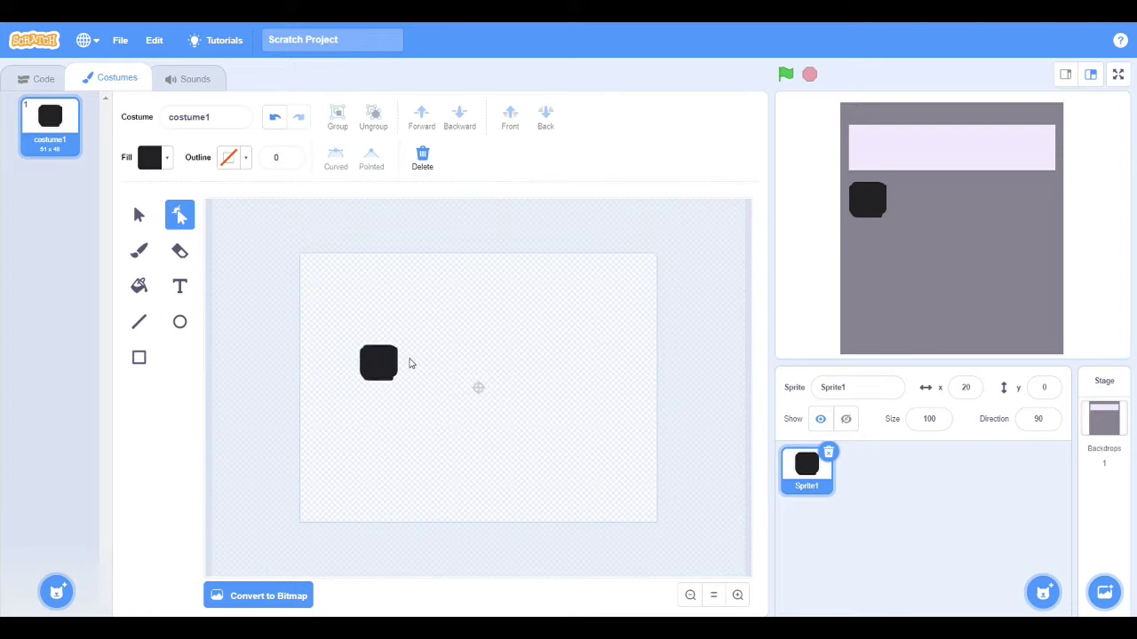
Reshape the button's outline further so that its corners become notched.
left_click(370, 360)
left_click(367, 380)
left_click(363, 383)
left_click(399, 380)
left_click(397, 357)
left_click(397, 357)
left_click(412, 353)
Add the label 0 in pale lilac Sans Serif text and centre it on the dark button.
left_click(179, 285)
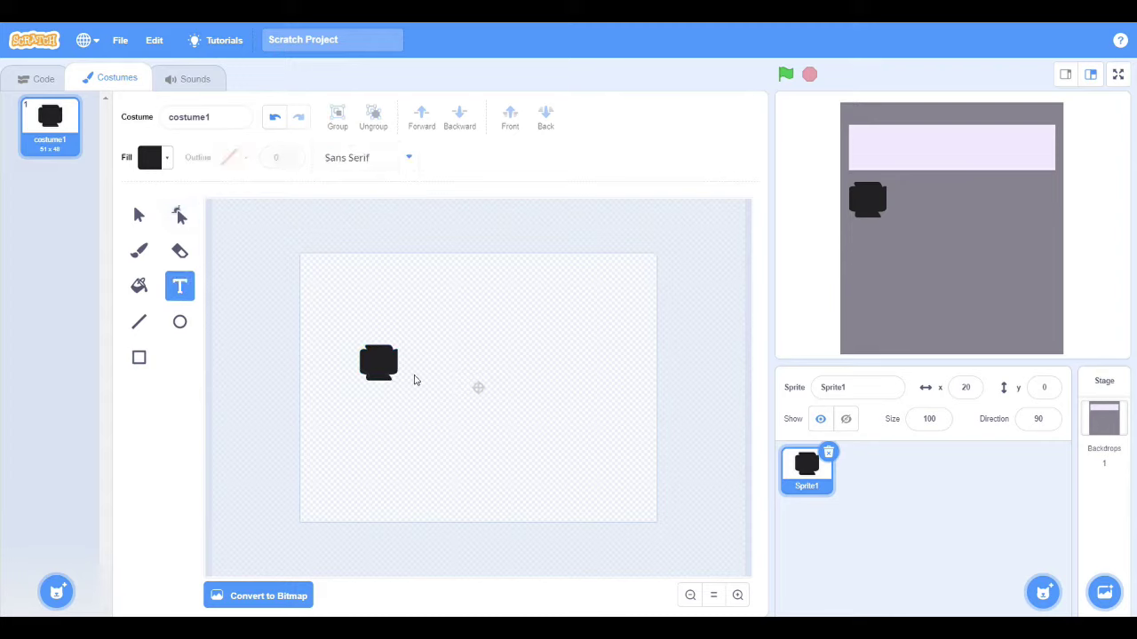
left_click(365, 362)
left_click(168, 160)
left_click_drag(112, 303, 194, 303)
left_click(296, 291)
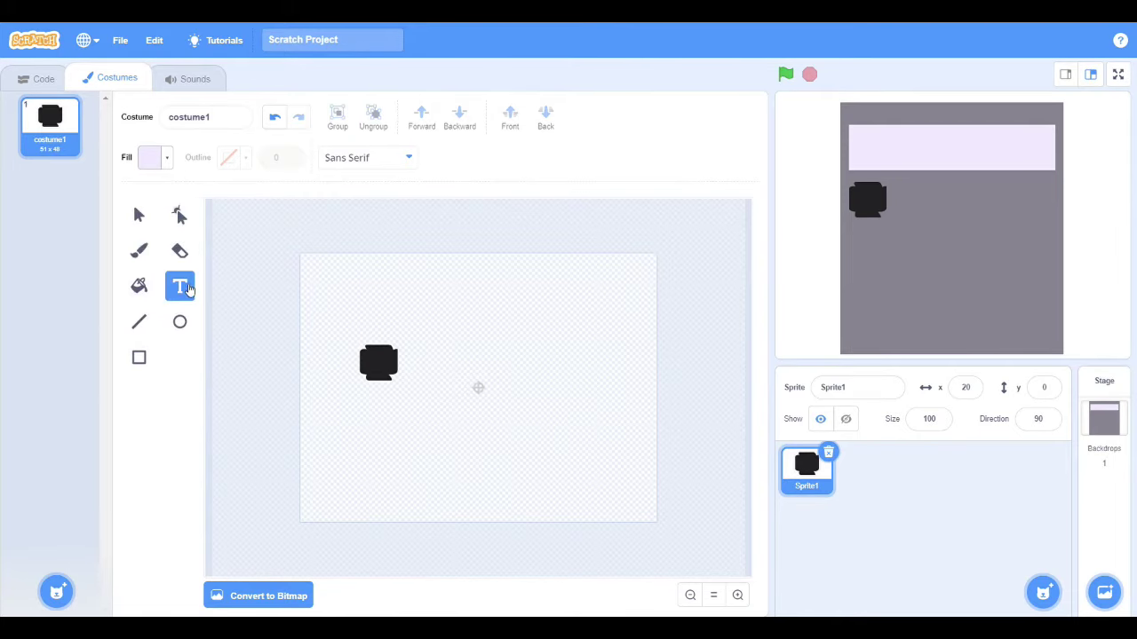
type("0")
left_click(138, 217)
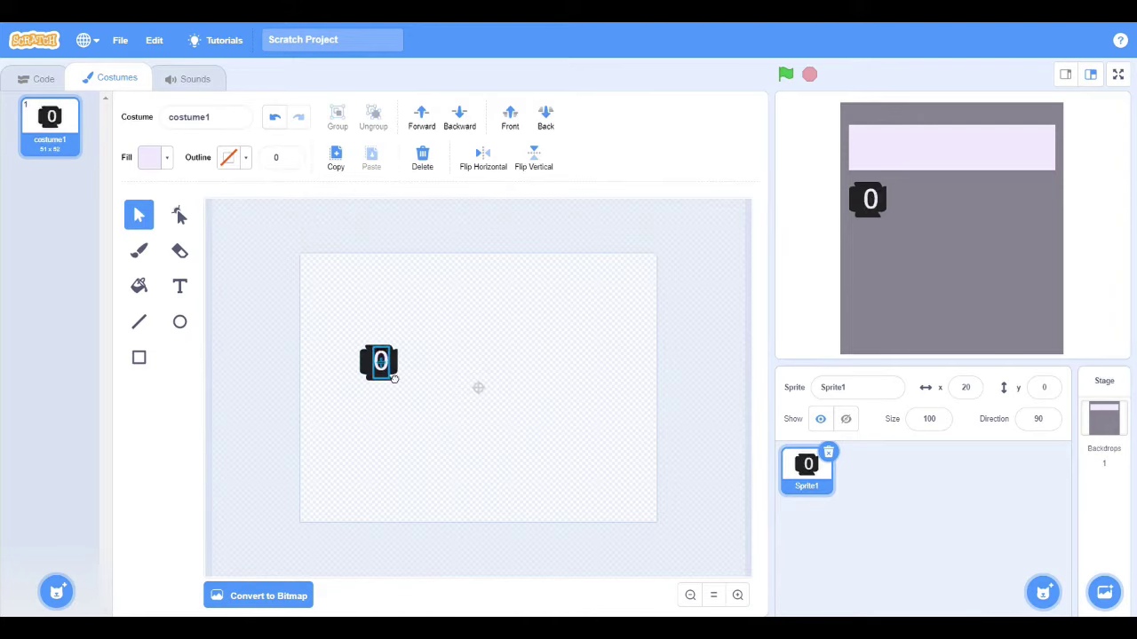
left_click(380, 373)
left_click(401, 380)
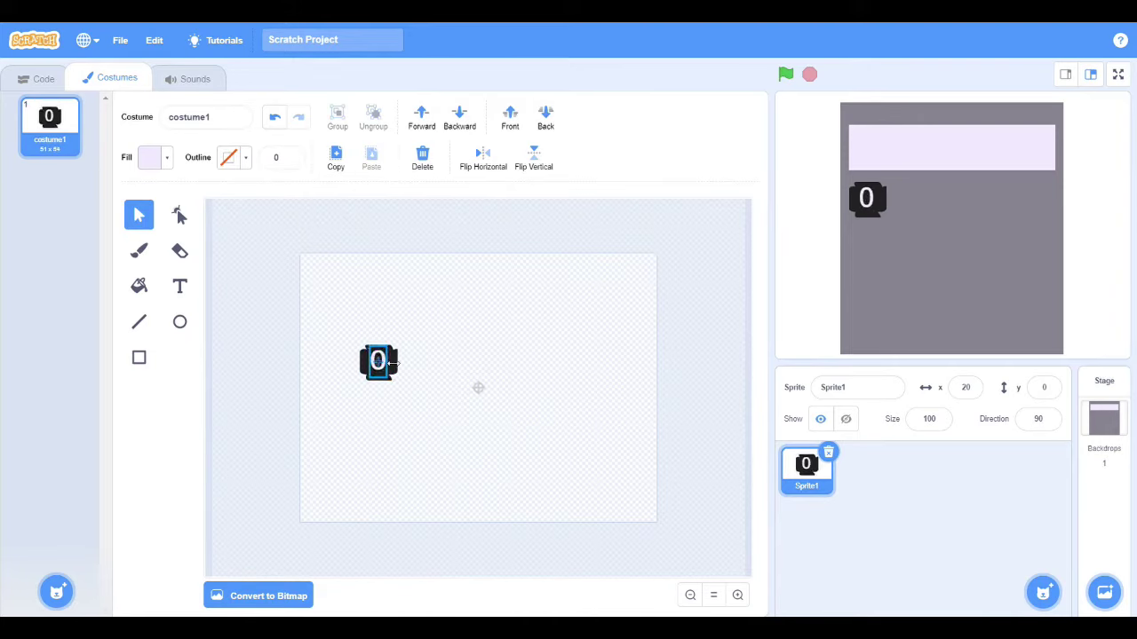
Select the button together with its 0 label and move both down to the calculator body's lower left area.
left_click(368, 363)
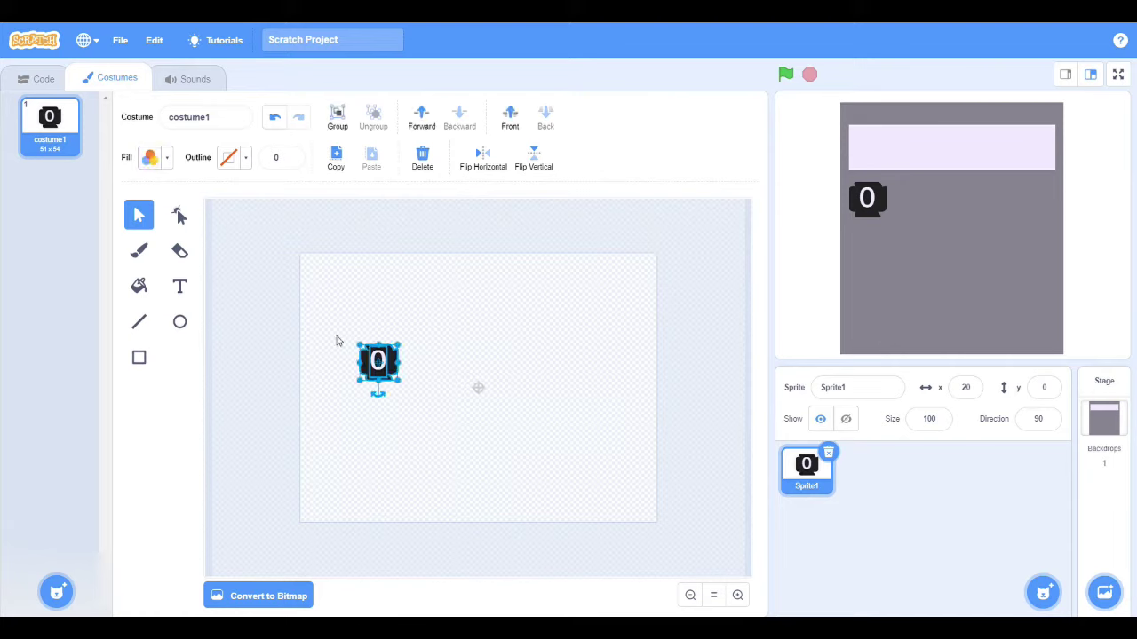
key("Down")
key("Down")
key("Down")
key("Down")
key("Down")
key("Down")
key("Down")
key("Down")
key("Down")
key("Down")
key("Down")
key("Down")
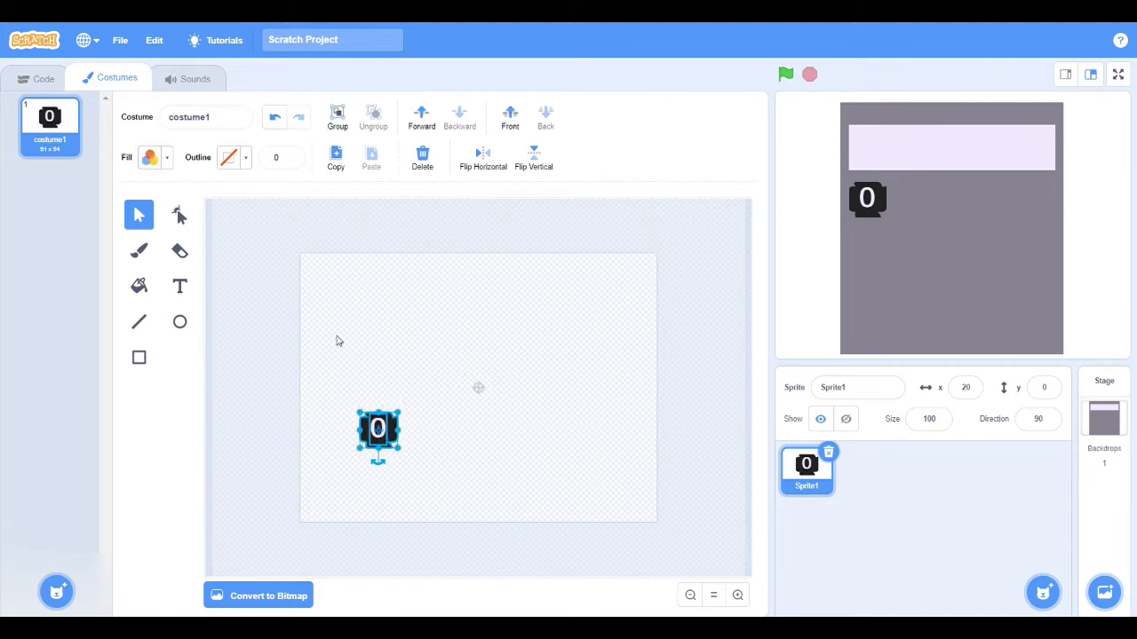
key("Down")
key("Down")
key("Down")
key("Down")
key("Down")
key("Down")
key("Down")
key("Down")
key("Down")
key("Down")
key("Down")
key("Down")
key("Down")
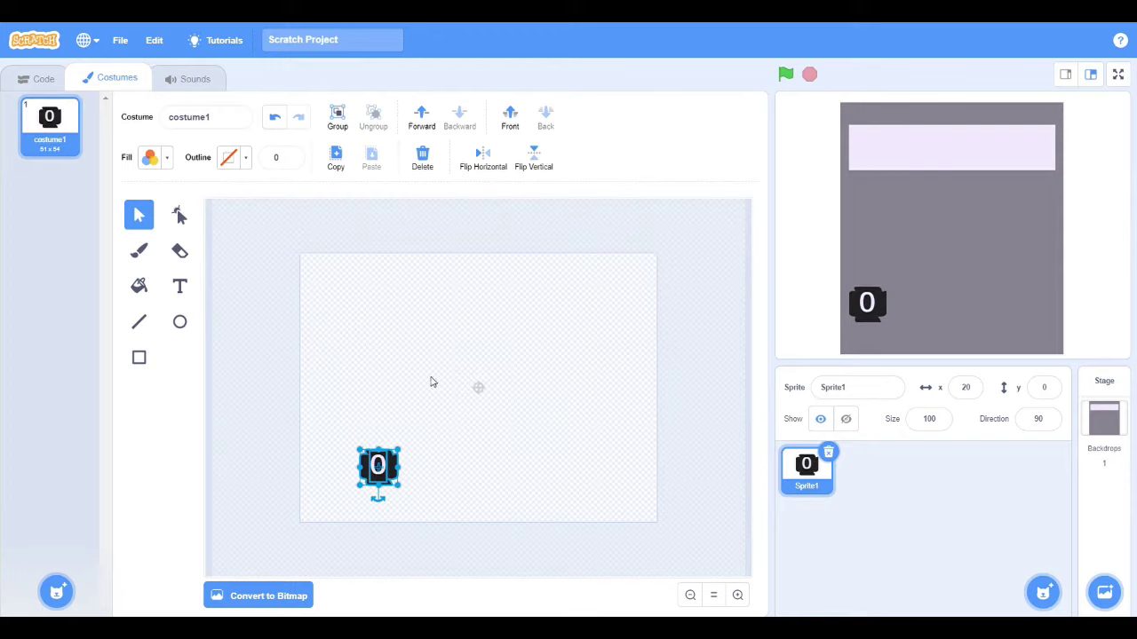
Duplicate the 0 button sprite and change the copy's label to 1.
right_click(811, 480)
left_click(847, 495)
left_click(490, 393)
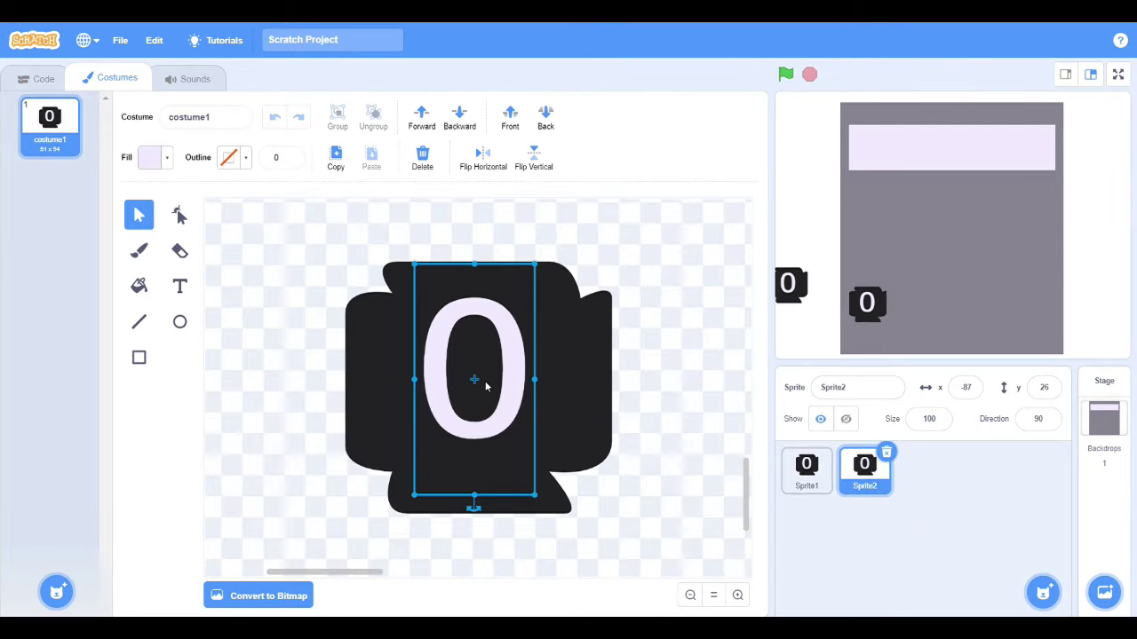
left_click(179, 286)
type("1")
left_click(681, 428)
left_click(659, 400)
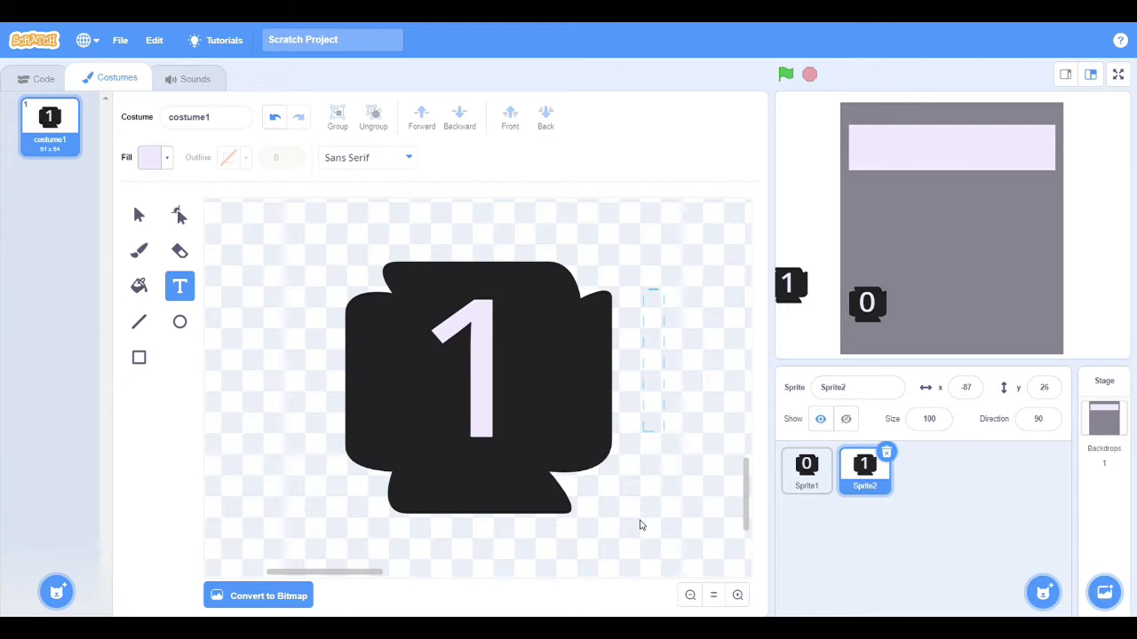
left_click(361, 285)
Select the whole 1 button artwork and nudge it slightly right and up within its costume.
left_click(138, 215)
left_click_drag(626, 529, 317, 254)
key("Right")
key("Right")
key("Right")
key("Up")
key("Up")
key("Up")
key("Up")
Arrange the buttons on the stage with 0 in the calculator body's lower left corner and 1 directly above it.
left_click_drag(798, 296, 874, 276)
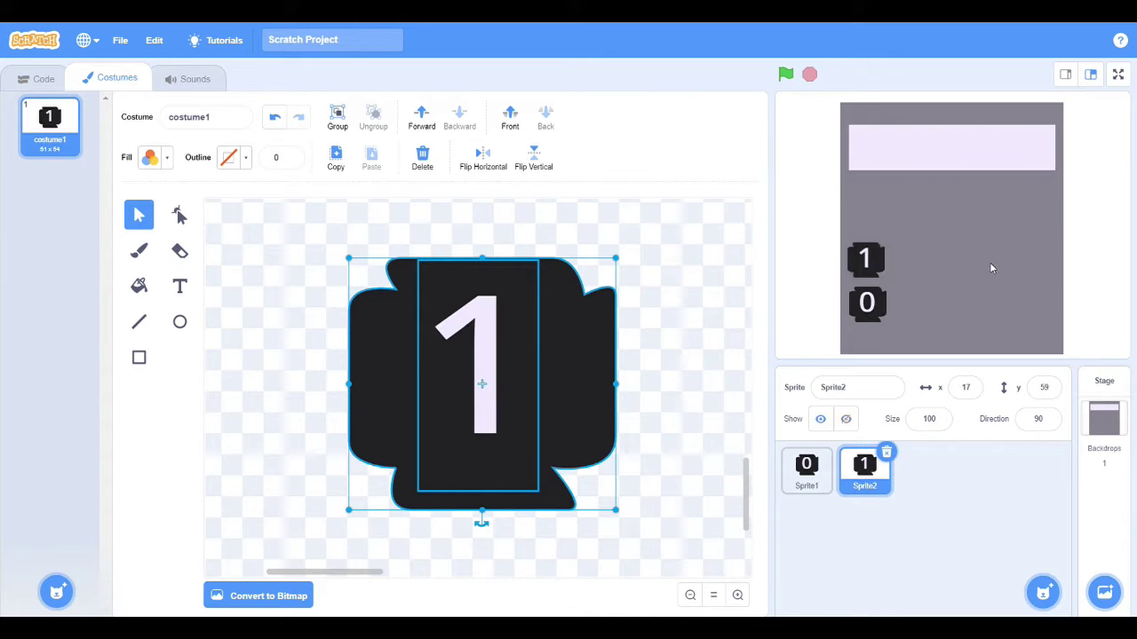
left_click_drag(867, 303, 869, 324)
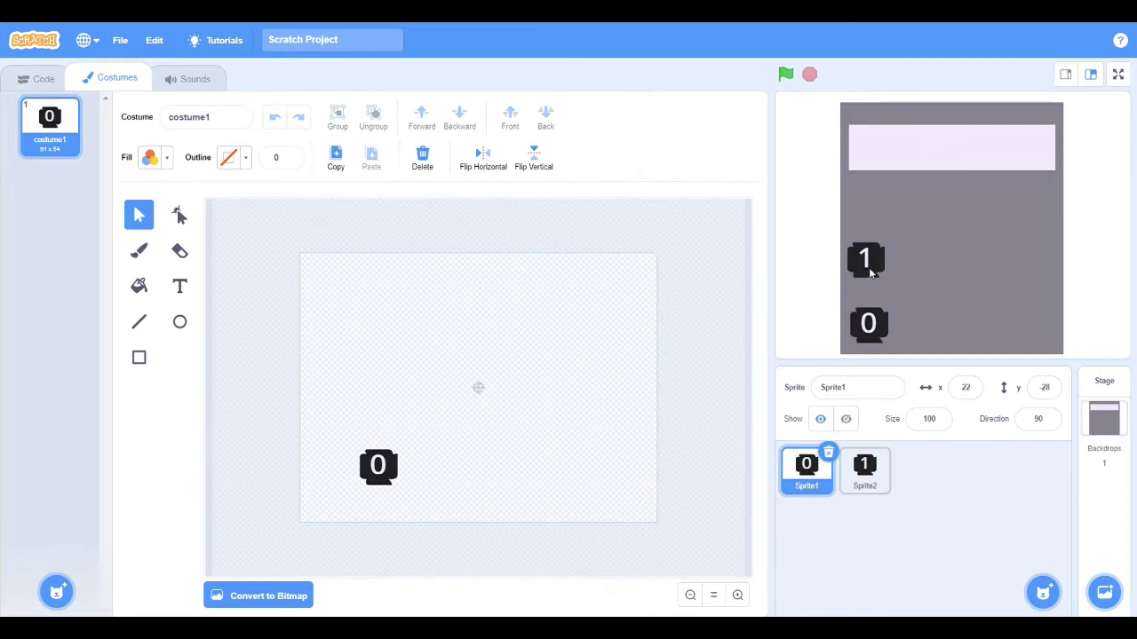
left_click_drag(870, 273, 869, 291)
Duplicate the 1 button sprite, change the copy's label to 2, and place it directly right of 1 on the stage.
right_click(864, 471)
left_click(892, 494)
left_click(463, 410)
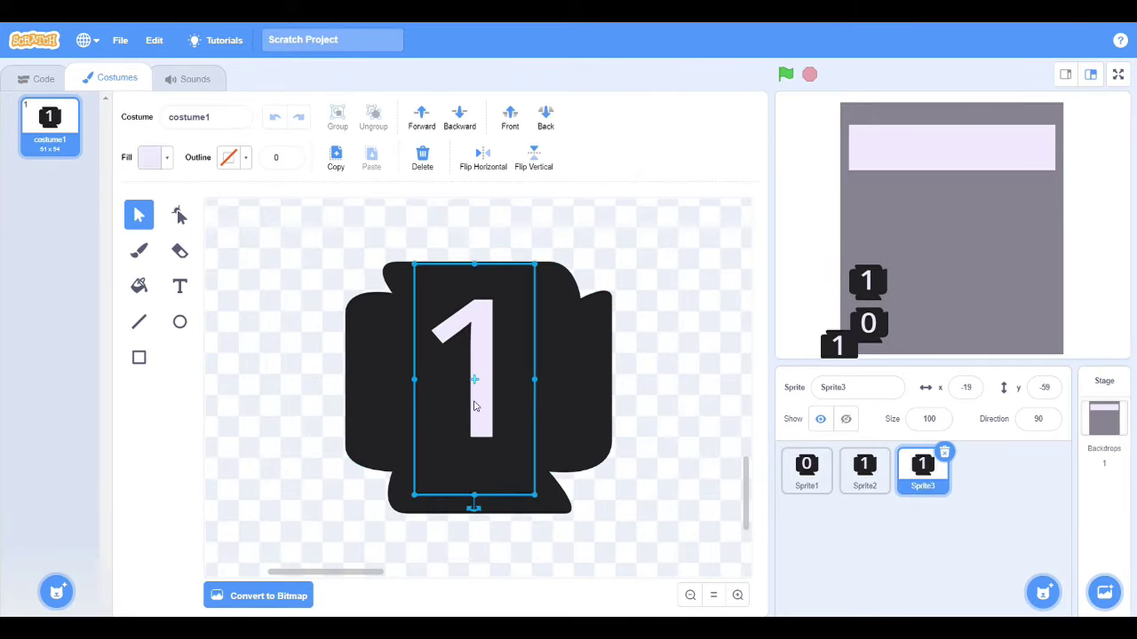
left_click(179, 286)
type("2")
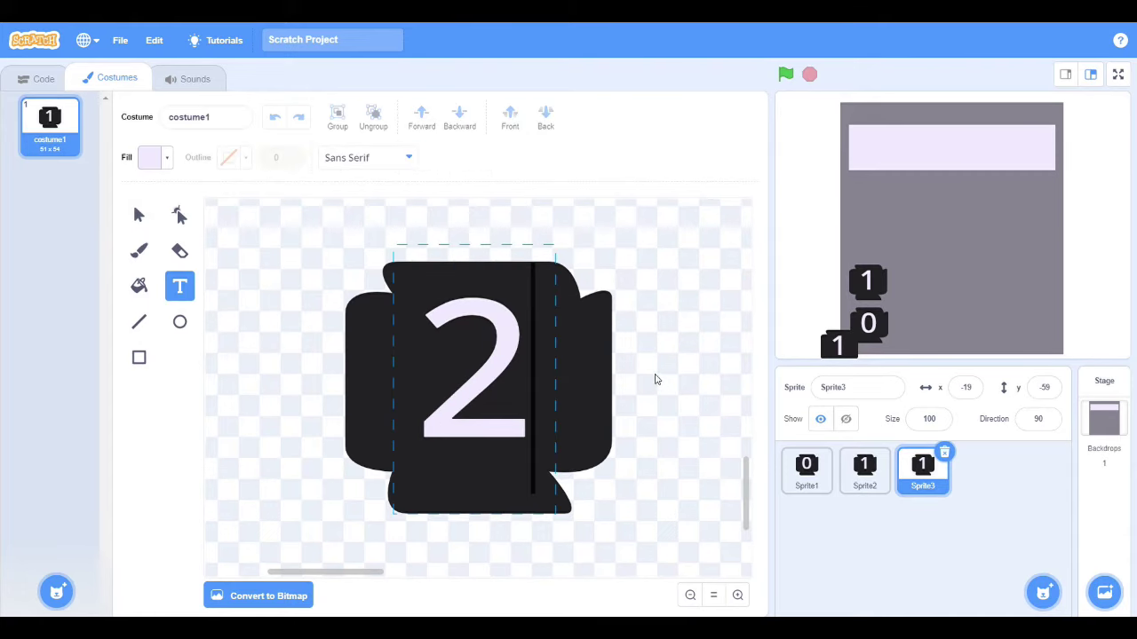
left_click_drag(850, 348, 926, 287)
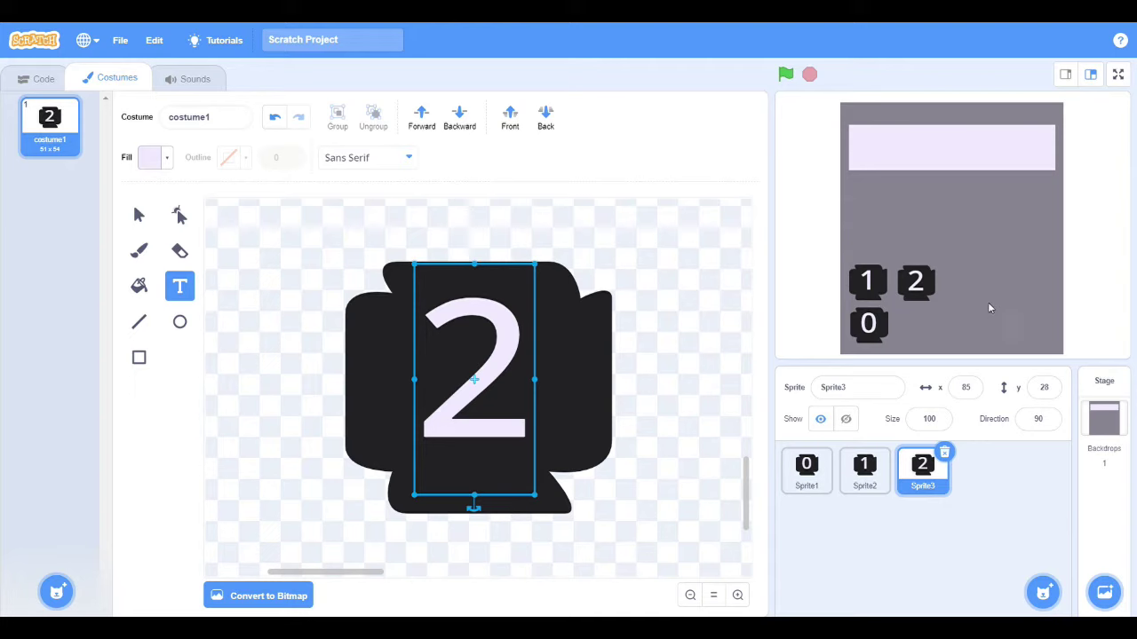
Duplicate the 2 button sprite, relabel the copy 3, and place it at the right end of the 1–2 row.
right_click(924, 487)
left_click(950, 495)
left_click(478, 359)
key("BackSpace")
type("3")
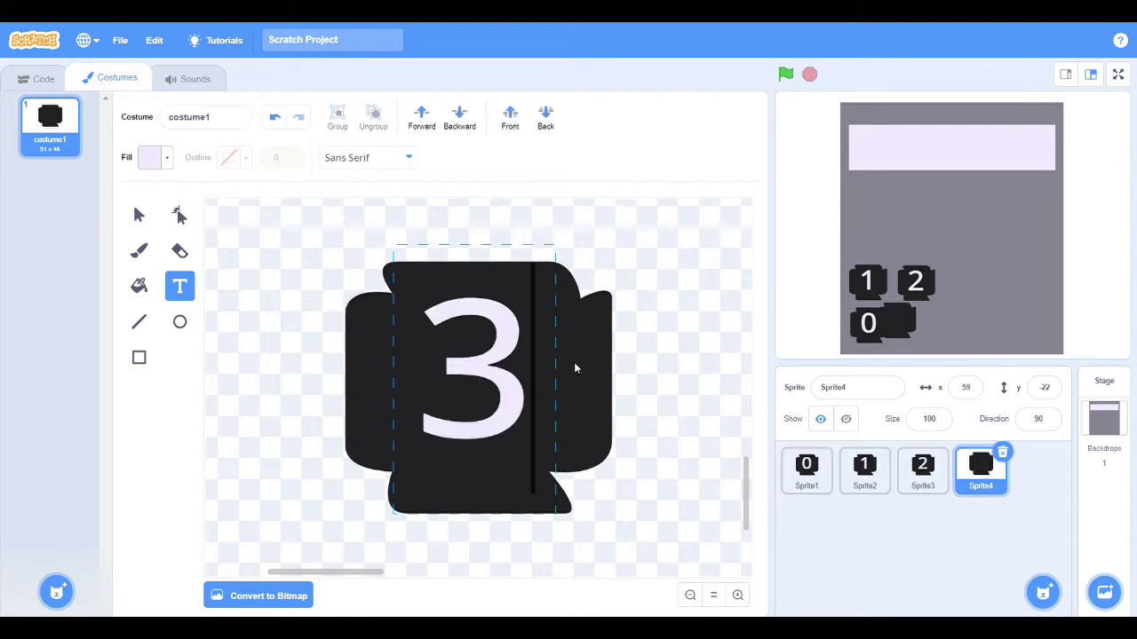
left_click(572, 361)
left_click_drag(888, 321, 975, 283)
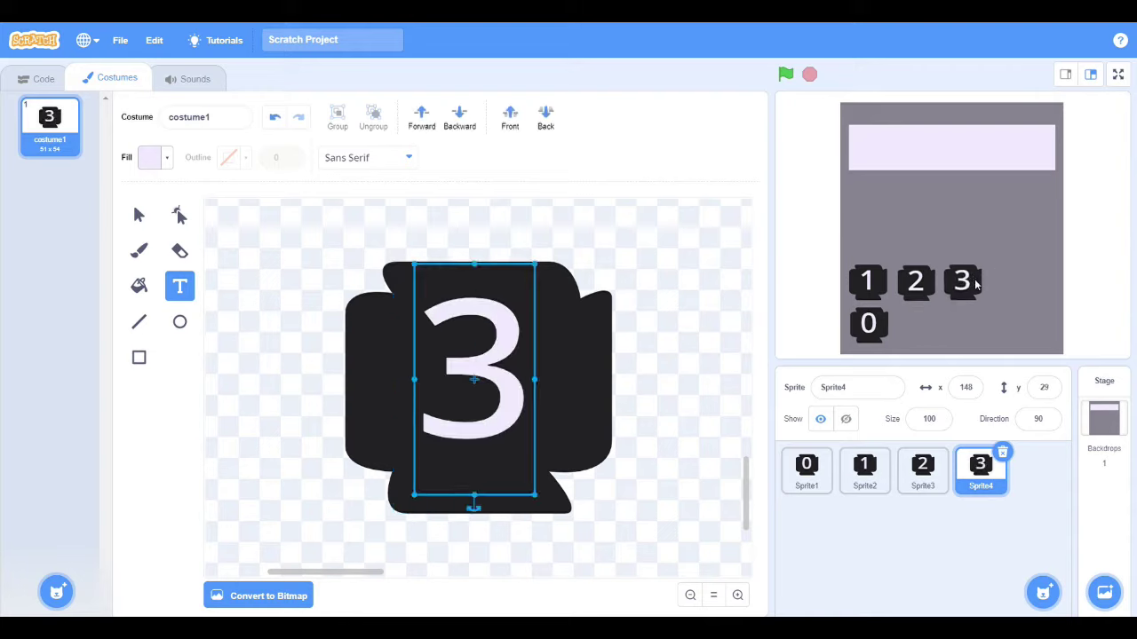
Duplicate the 3 button sprite, relabel the copy 4, and position it directly above 1 on the calculator.
right_click(999, 488)
left_click(1018, 508)
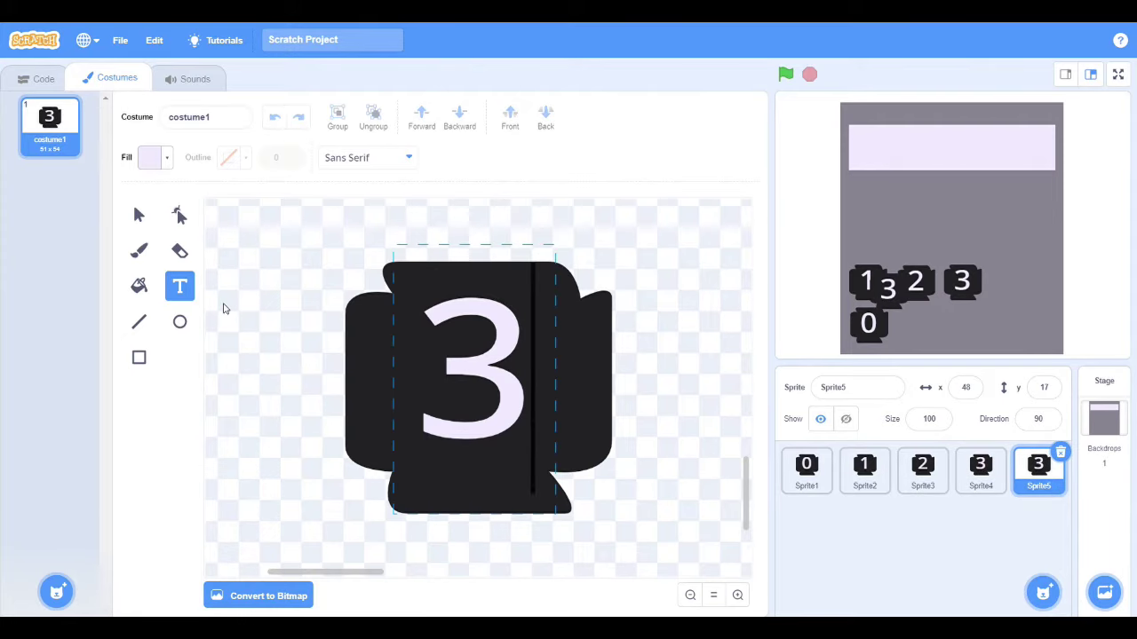
key("BackSpace")
type("4")
left_click(581, 219)
left_click_drag(899, 302, 875, 252)
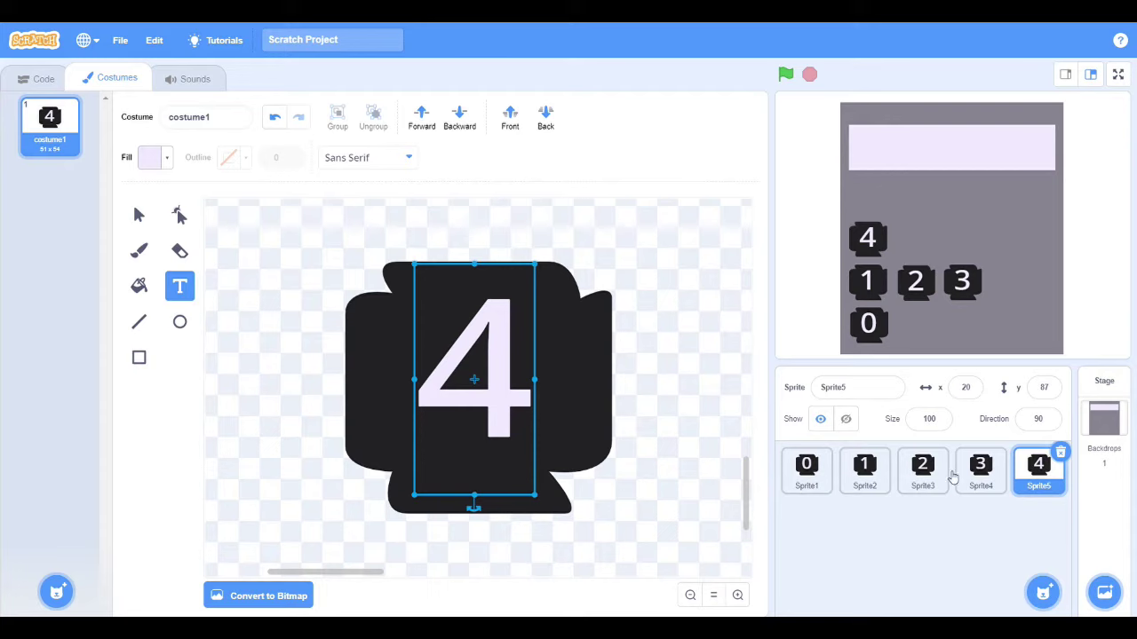
Duplicate the 4 button sprite, change the copy's label to 5, and place it between the 4 and the open space, above 2.
right_click(1044, 470)
left_click(1063, 490)
left_click(508, 372)
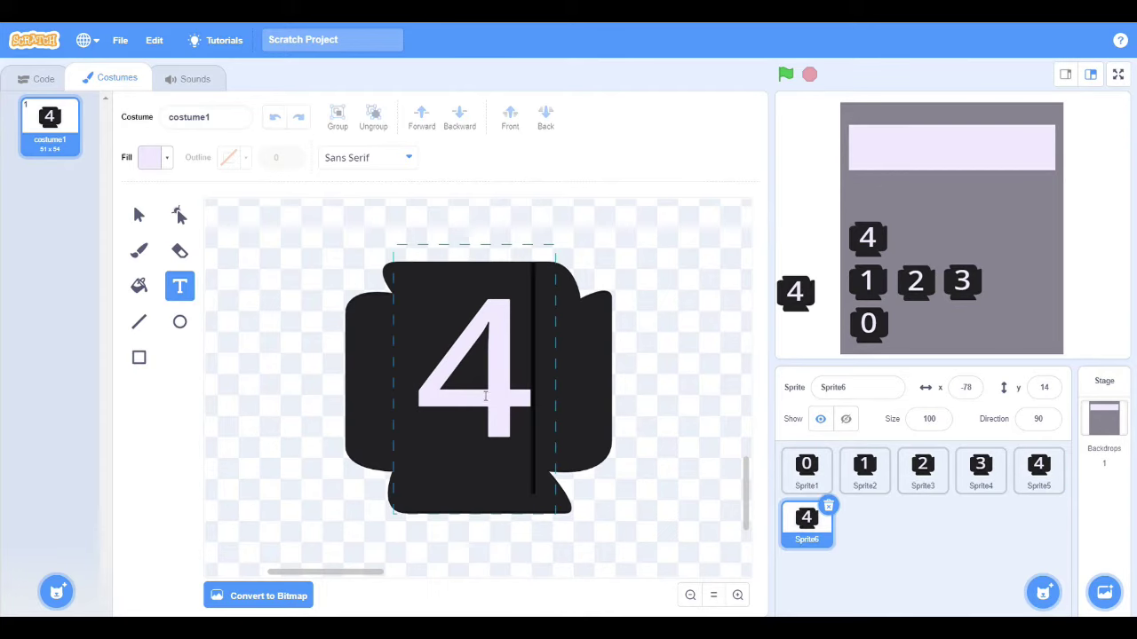
key("BackSpace")
type("5")
left_click(814, 297)
left_click_drag(813, 297, 932, 244)
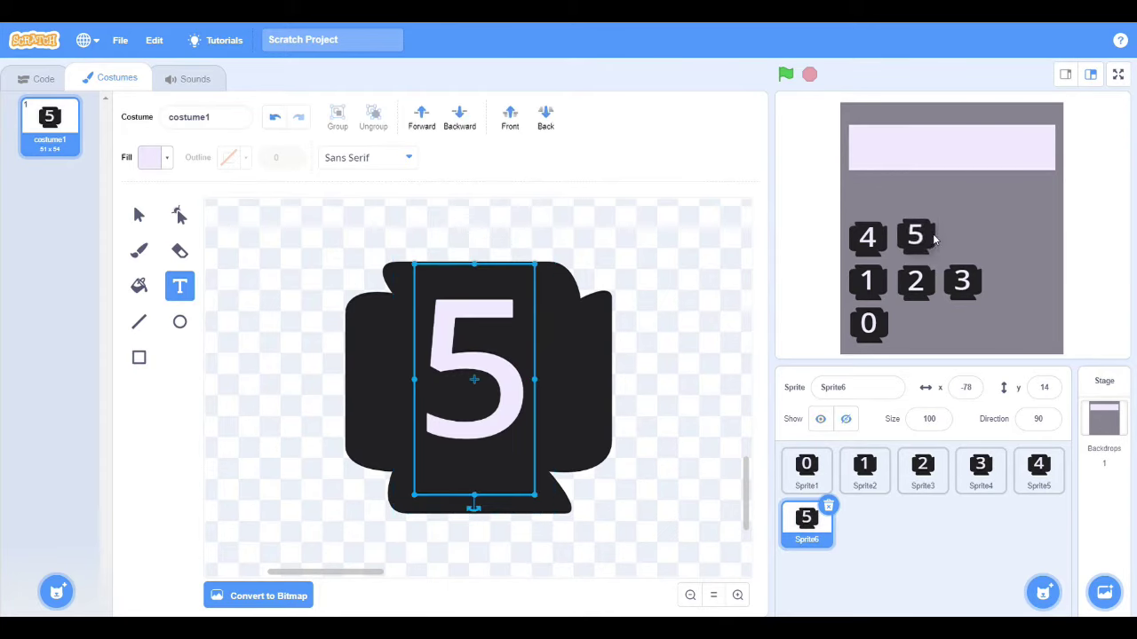
Duplicate the 5 button sprite, relabel the copy 6, and place it right of 5, above 3.
right_click(808, 528)
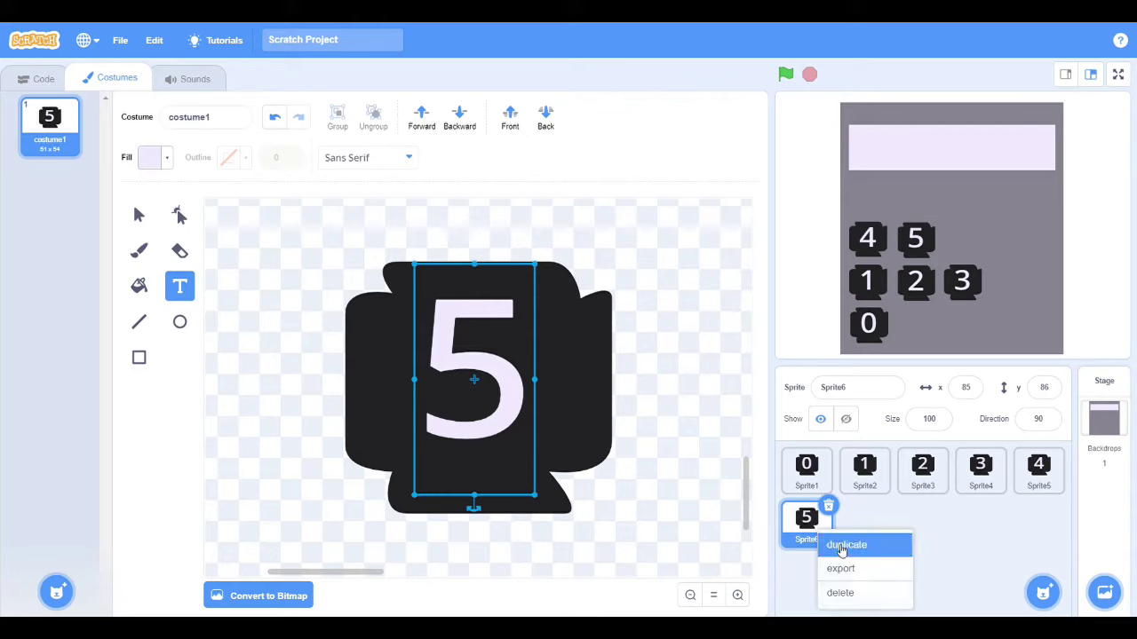
left_click(830, 543)
left_click_drag(888, 346, 970, 230)
Duplicate the 6 button sprite, change the copy's label to 7, and place it above 4 under the display.
right_click(866, 529)
left_click(888, 541)
left_click(520, 401)
key("BackSpace")
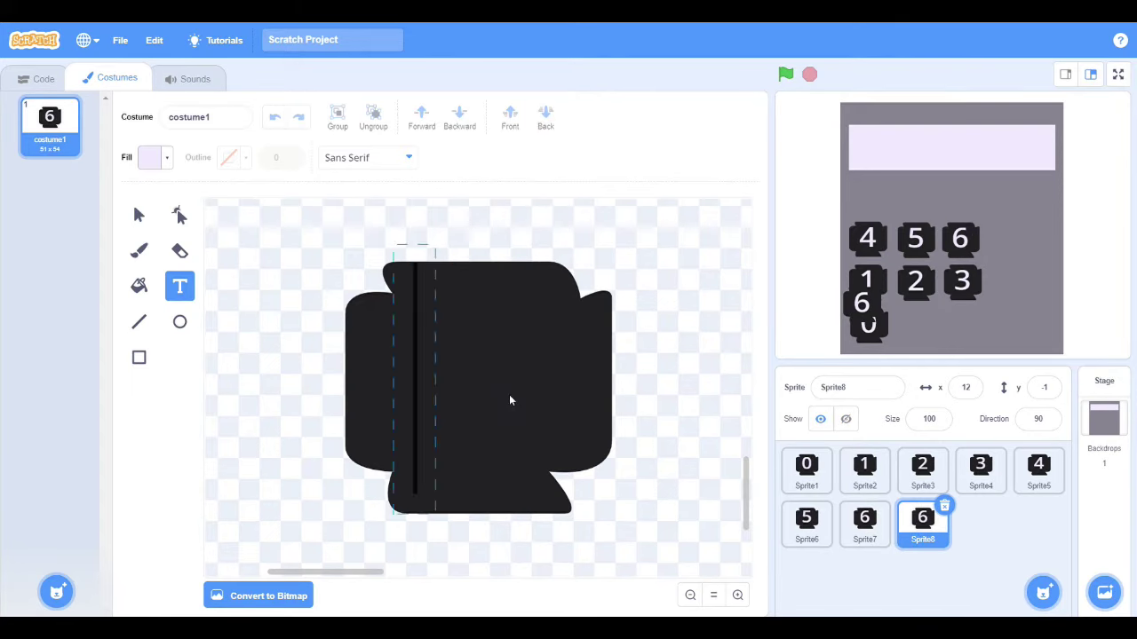
type("7")
left_click_drag(866, 311, 883, 206)
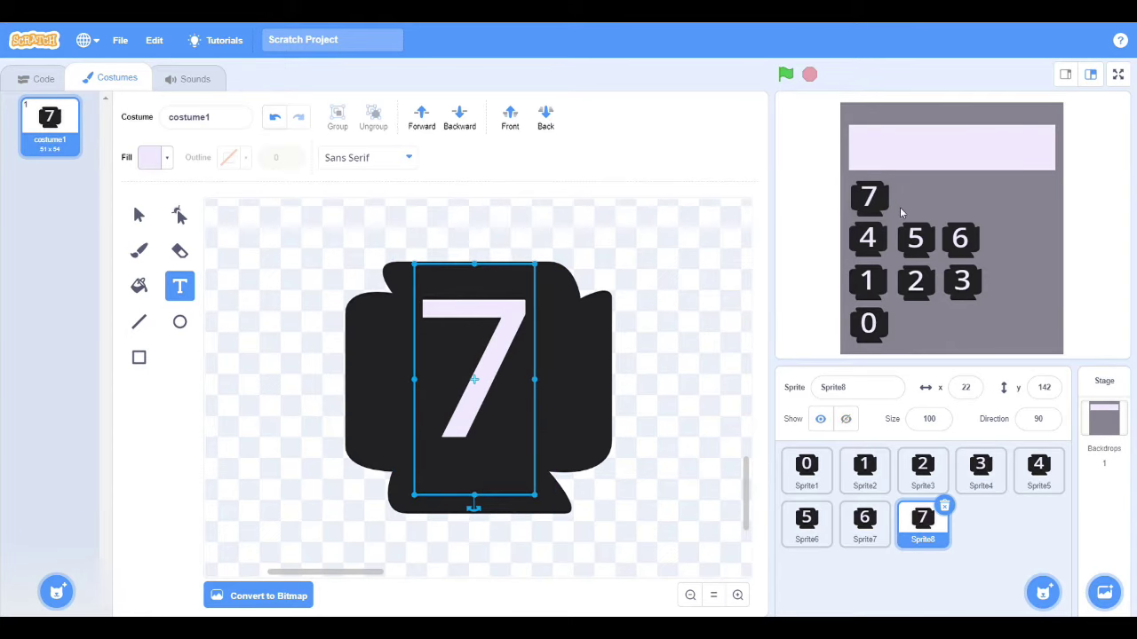
Duplicate the 7 button sprite, relabel the copy 8, and place it right of 7, above 5.
right_click(922, 528)
left_click(948, 541)
left_click(503, 389)
key("BackSpace")
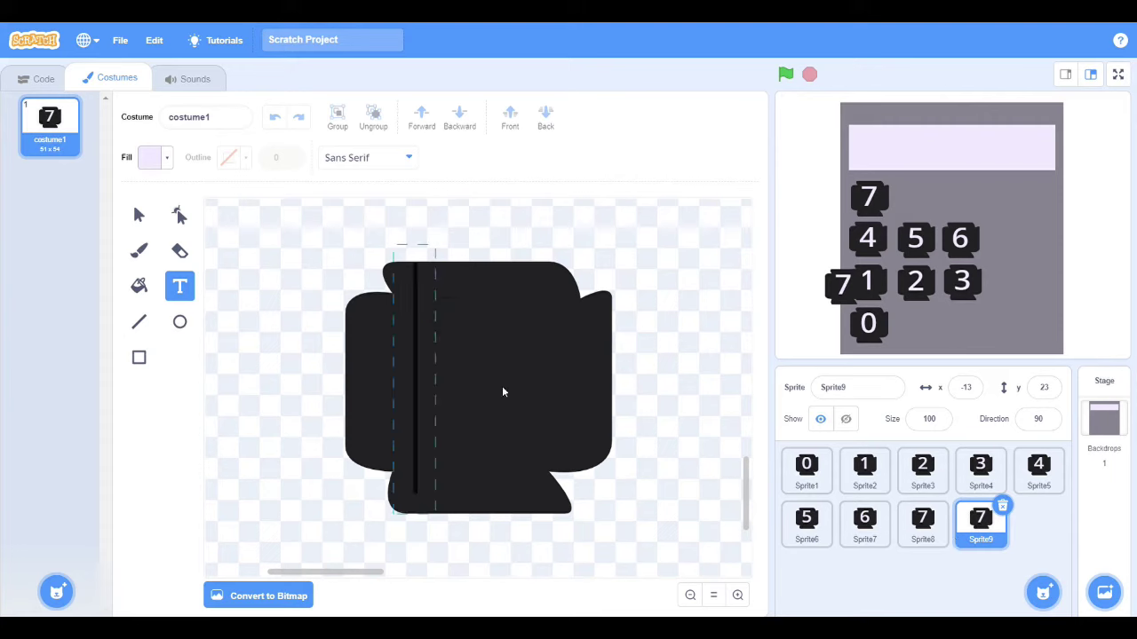
type("8")
left_click(678, 360)
left_click_drag(840, 283, 919, 200)
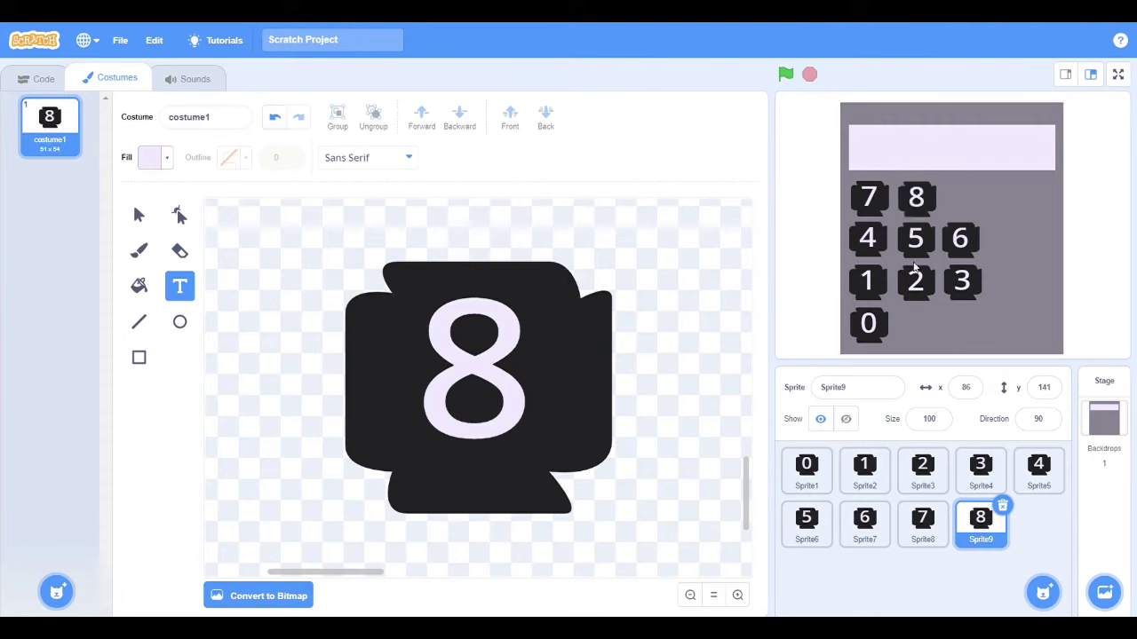
Duplicate the 8 button sprite, relabel the copy 9, and place it right of 8, above 6.
right_click(981, 524)
left_click(1007, 538)
left_click(533, 382)
key("BackSpace")
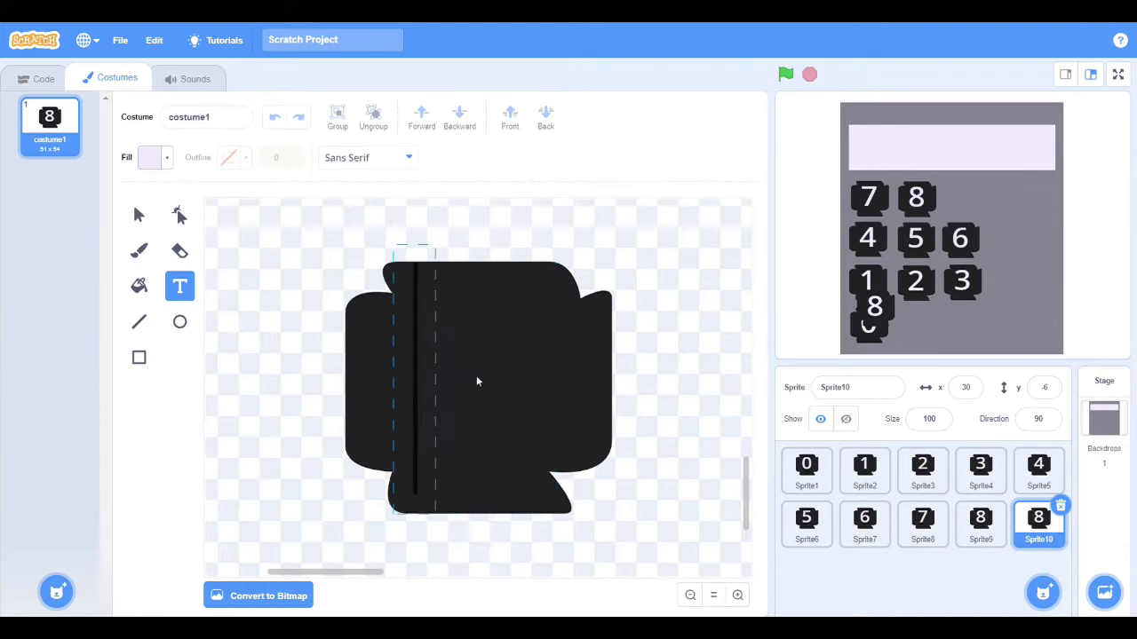
type("9")
left_click(681, 342)
left_click_drag(893, 313, 975, 204)
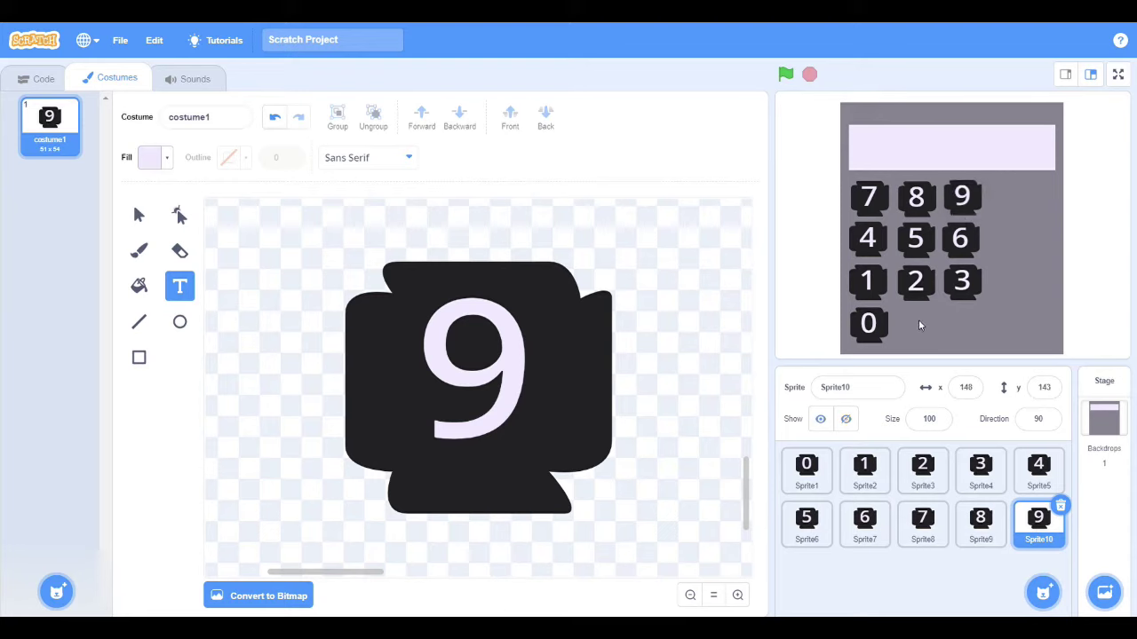
Duplicate the 9 button sprite and change the copy's label to C.
right_click(1041, 535)
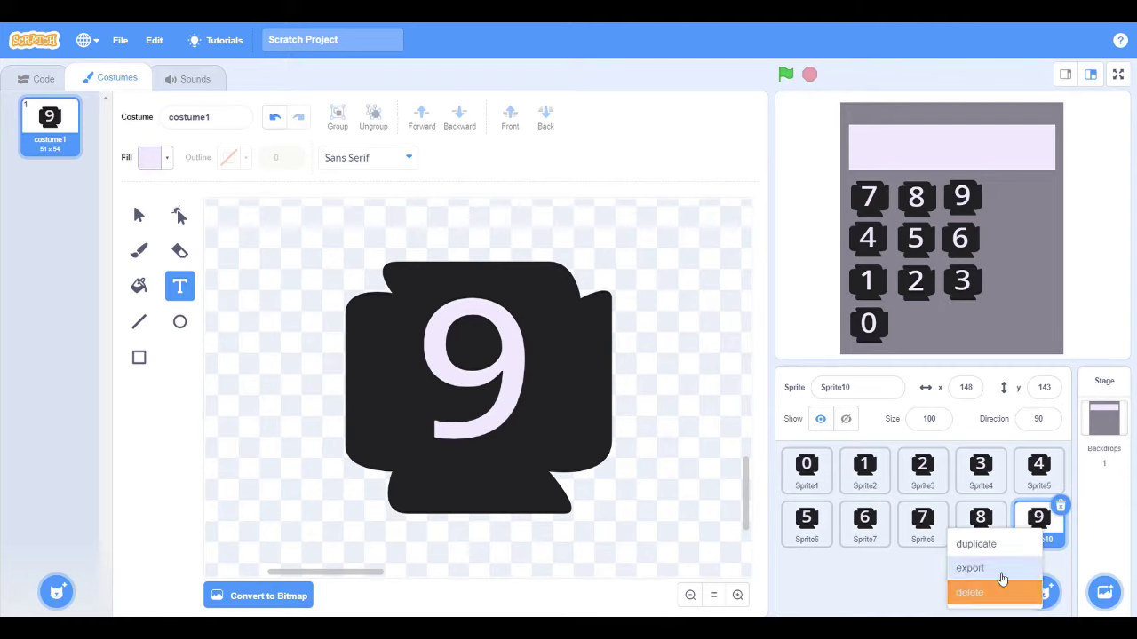
left_click(995, 542)
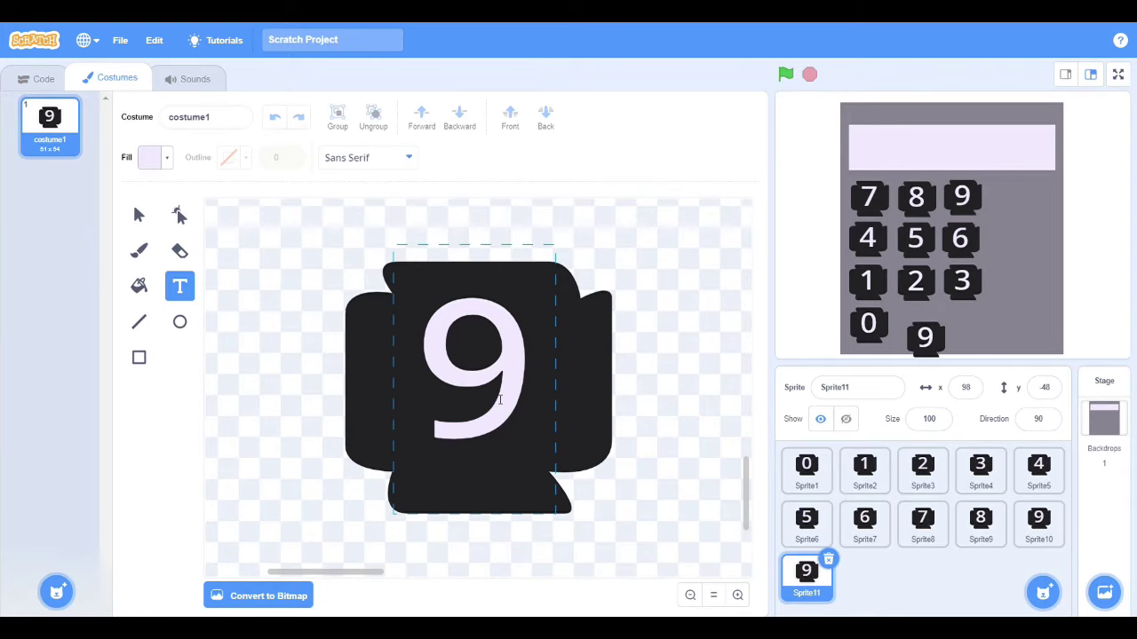
key("BackSpace")
type("C")
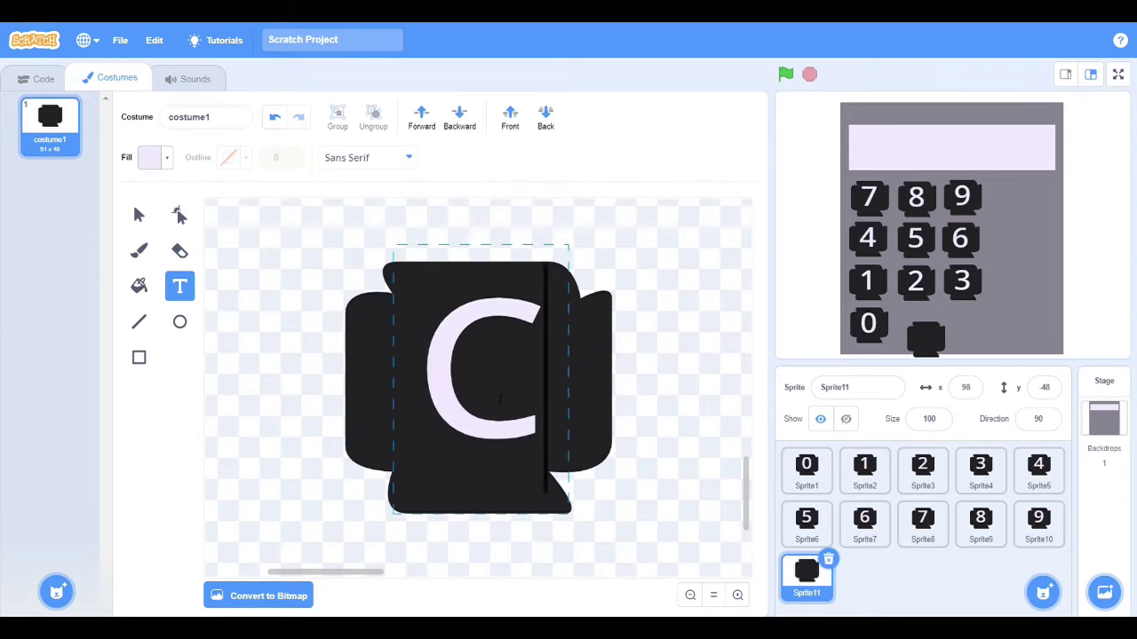
left_click(575, 364)
left_click(575, 364)
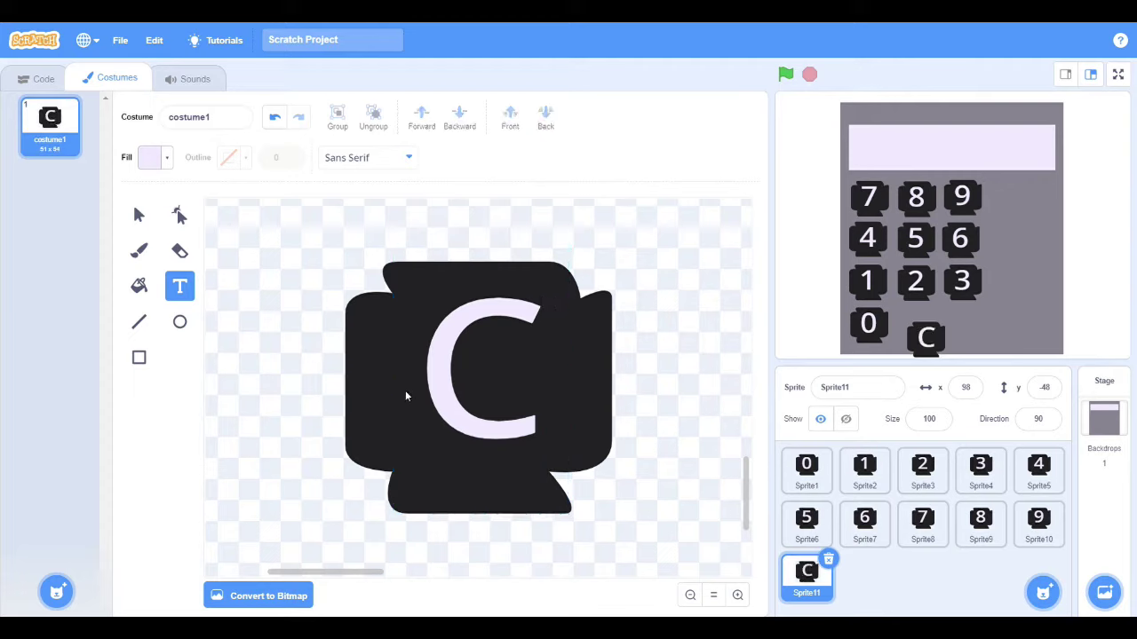
Recolour the C button's black background shape with a light greyish-purple fill.
left_click(142, 357)
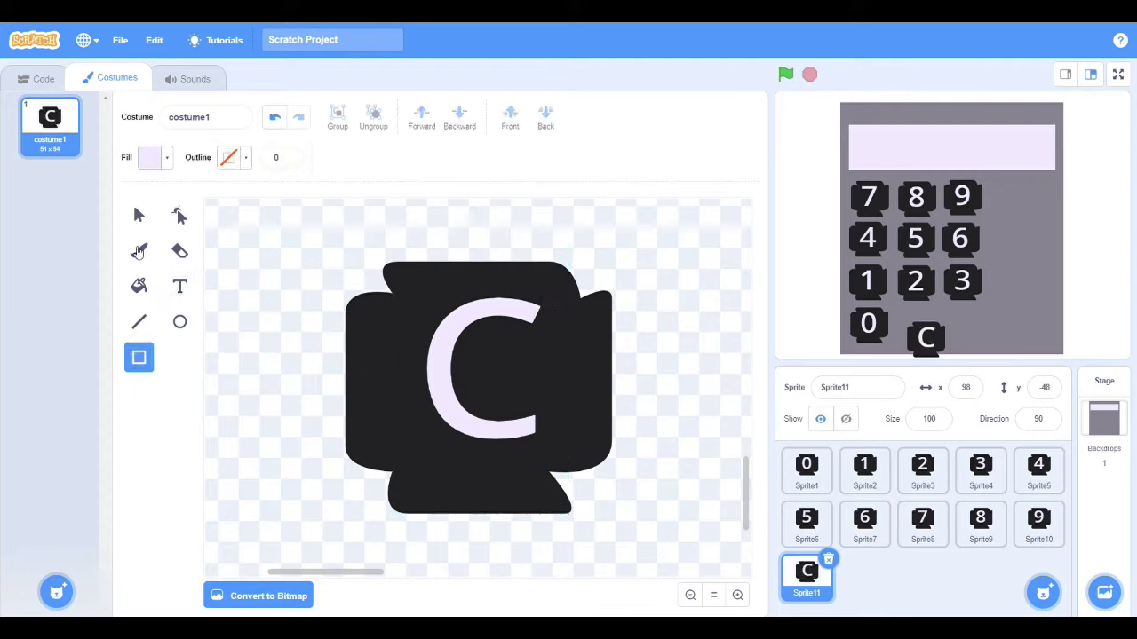
left_click(166, 158)
left_click_drag(192, 330, 169, 329)
left_click(348, 336)
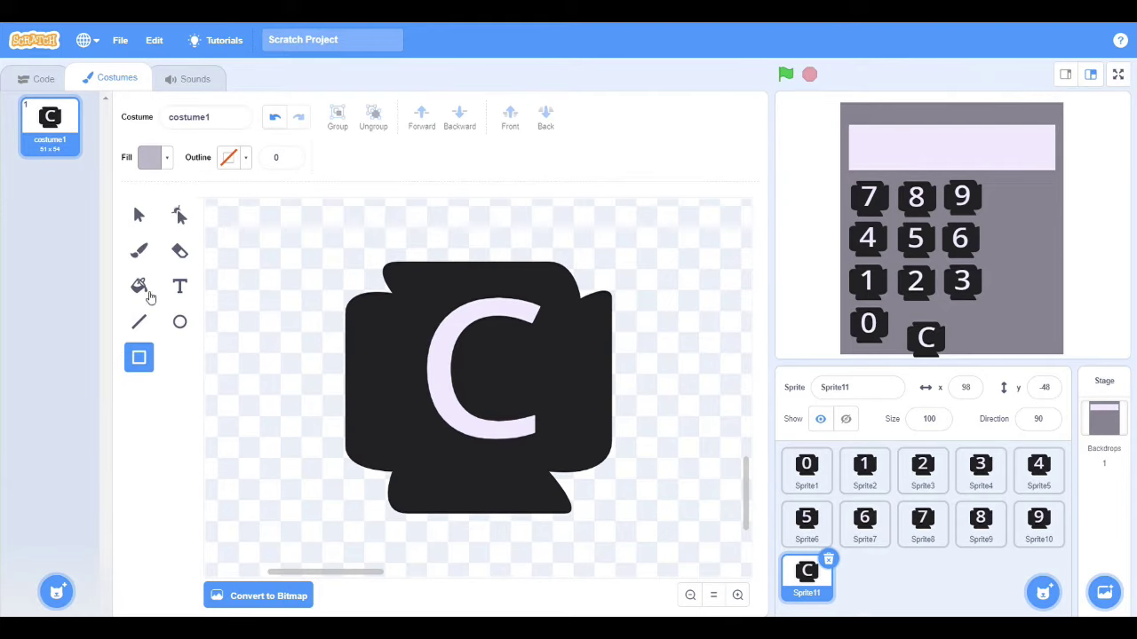
left_click(138, 287)
left_click(384, 341)
left_click(520, 330)
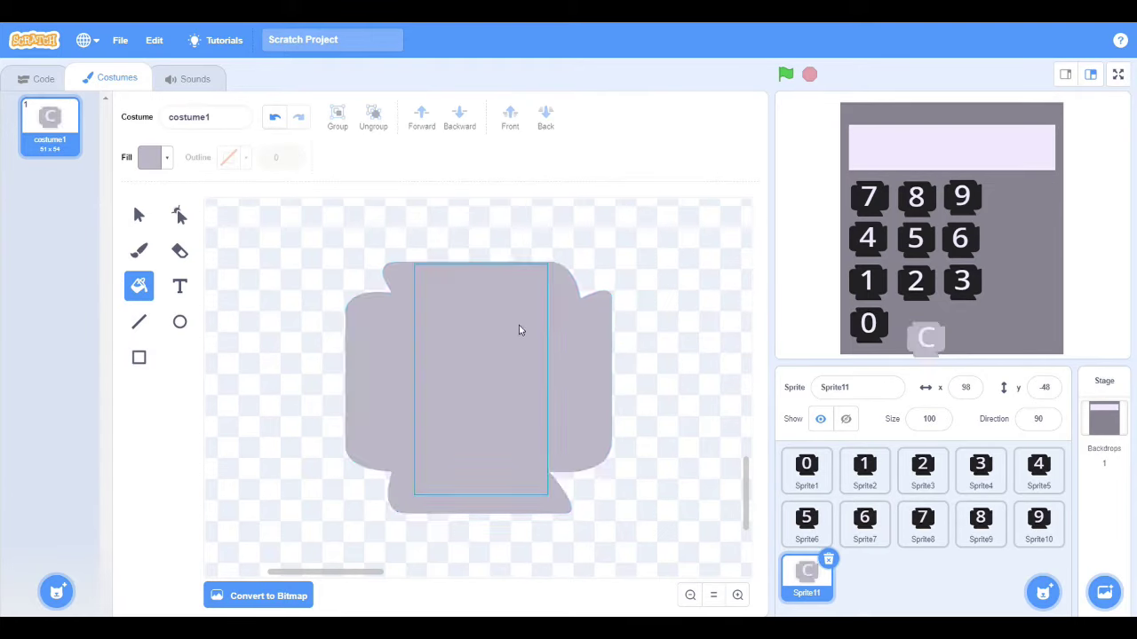
Mix a dark red fill colour and apply it to the C letter on the button.
left_click(180, 286)
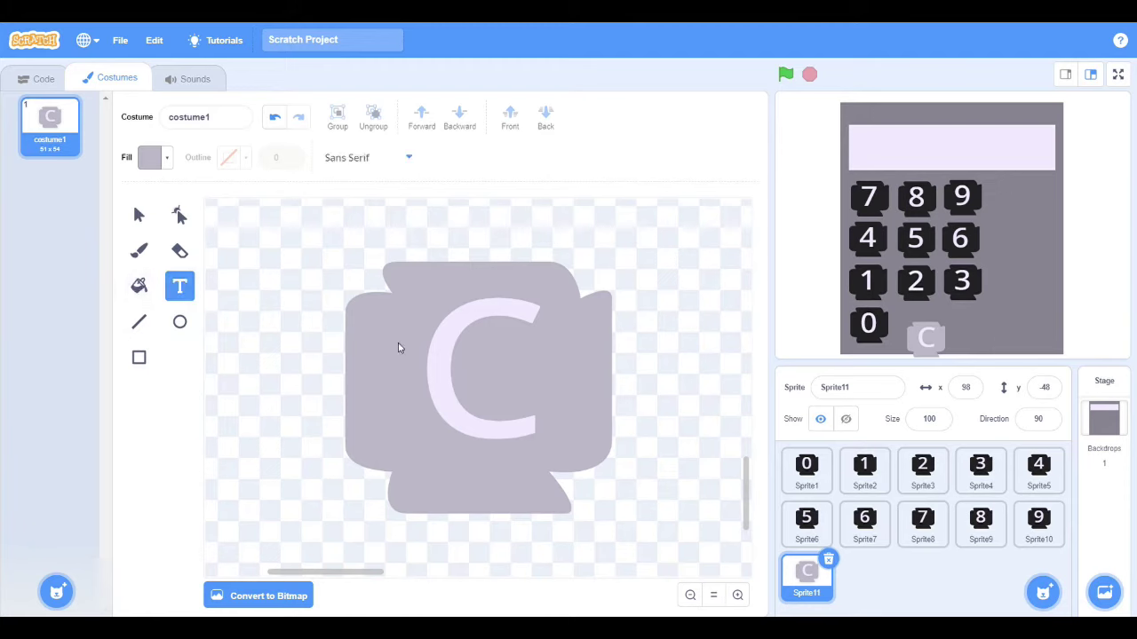
left_click(160, 158)
left_click_drag(169, 210, 142, 210)
left_click_drag(107, 257, 144, 257)
left_click_drag(142, 211, 195, 232)
left_click_drag(151, 263, 199, 258)
left_click(406, 343)
left_click(138, 286)
left_click(179, 286)
left_click(147, 294)
left_click(464, 325)
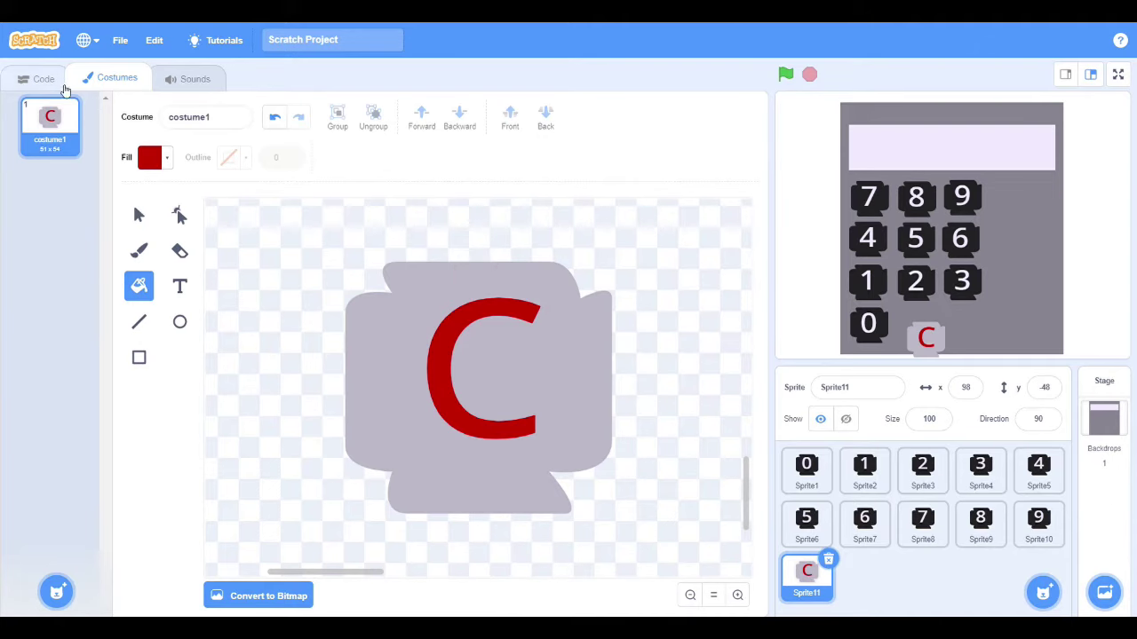
Set the C label's font to Serif and place the C button directly right of 0 on the stage.
left_click(179, 288)
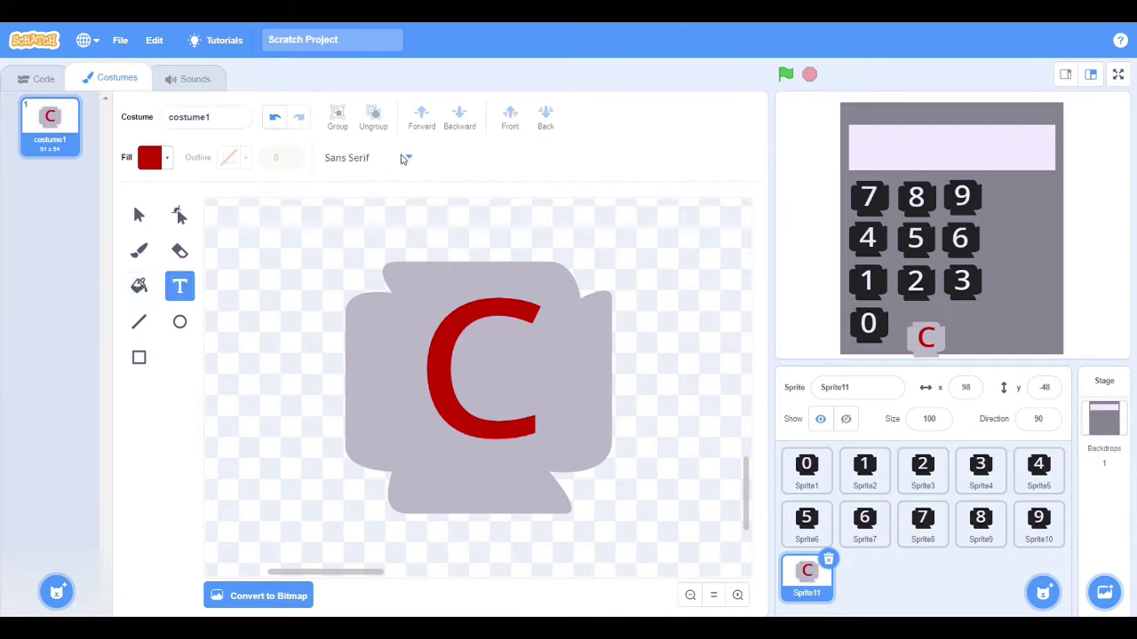
left_click(402, 158)
left_click(376, 327)
left_click(435, 253)
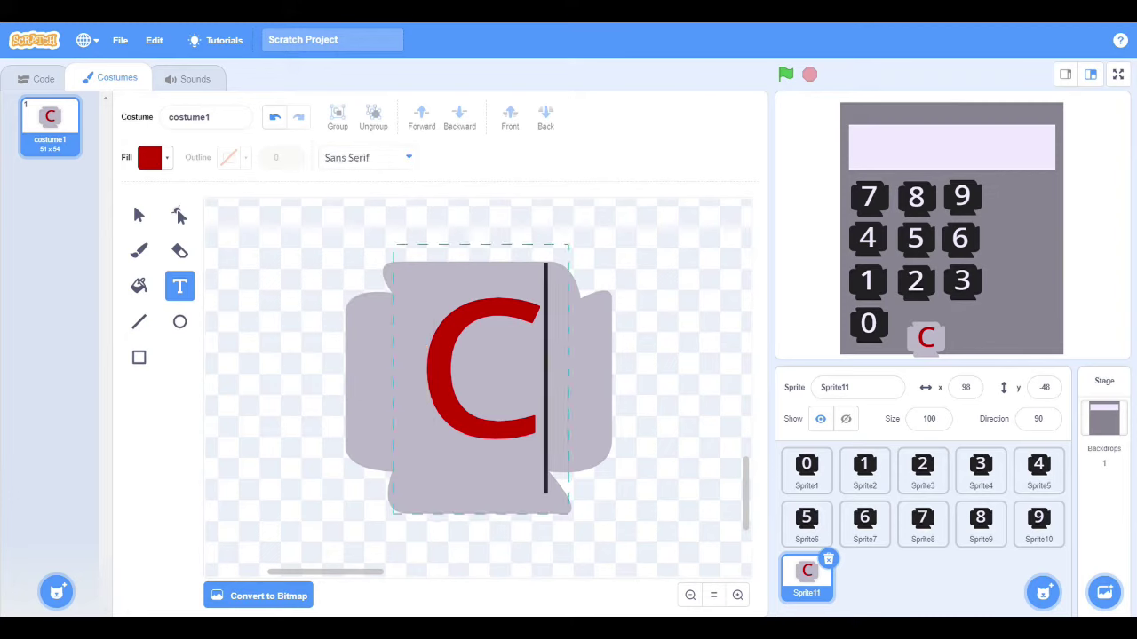
key("BackSpace")
type("C")
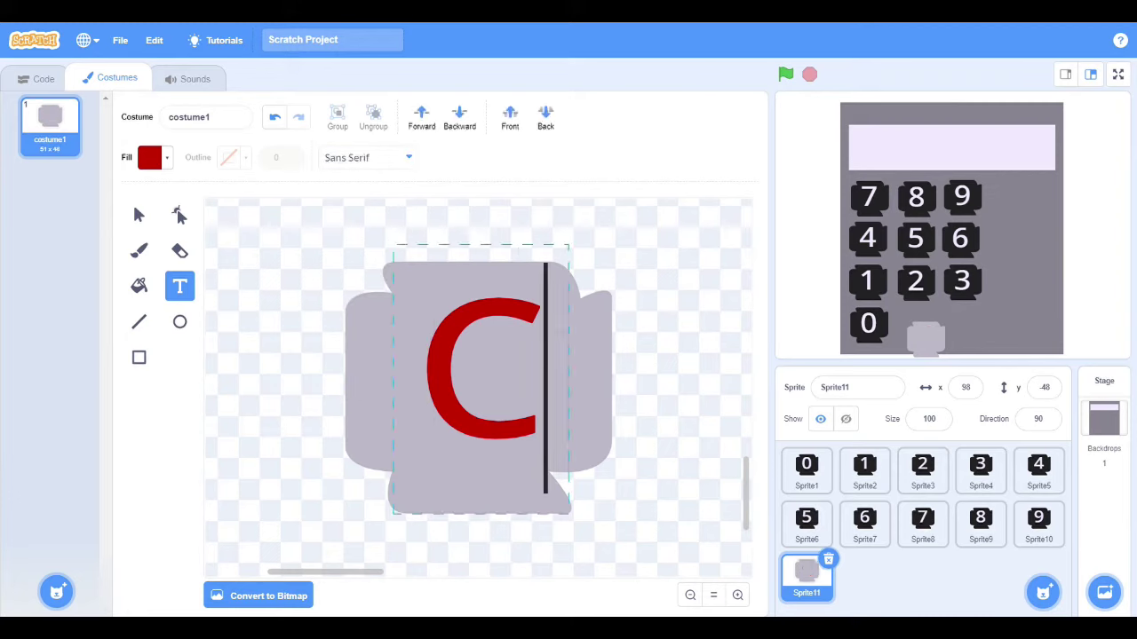
left_click(350, 159)
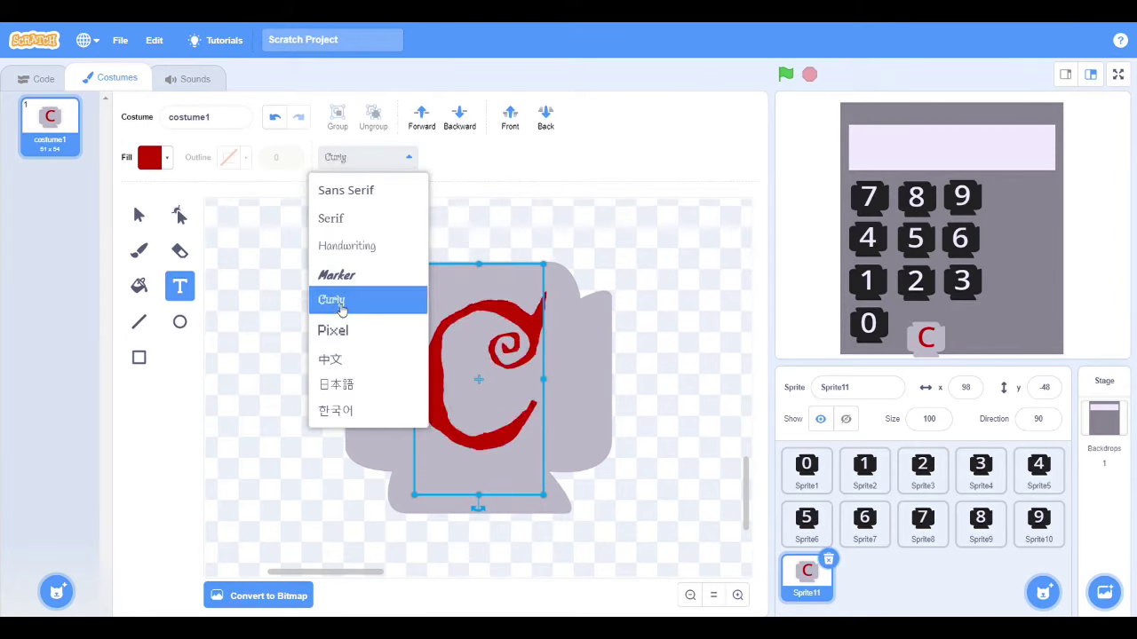
left_click(330, 219)
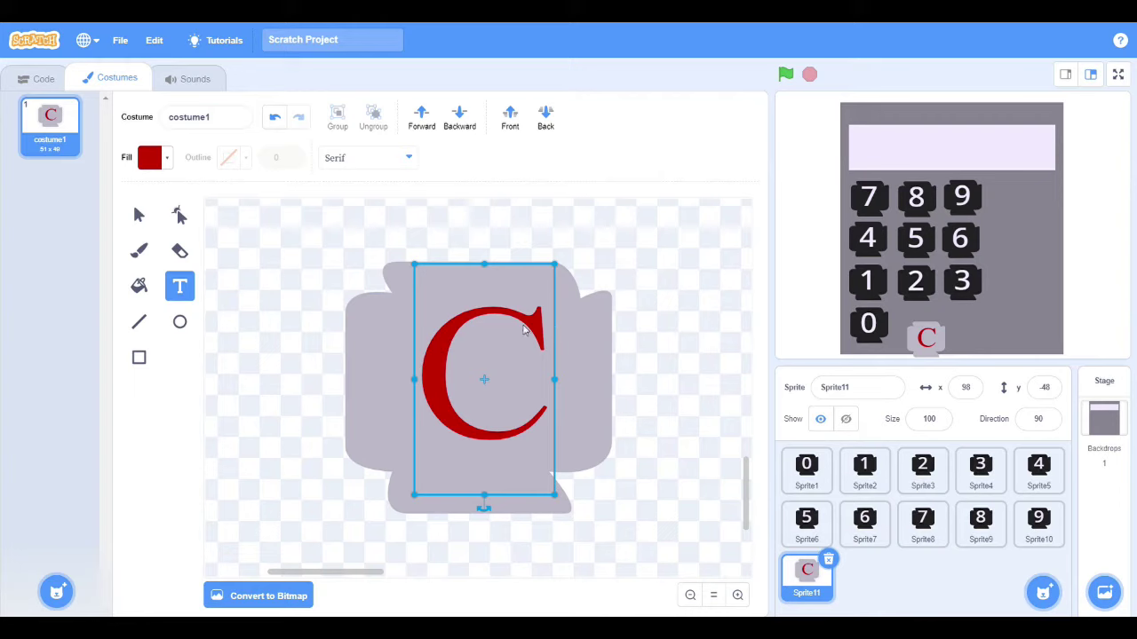
left_click_drag(913, 328, 907, 317)
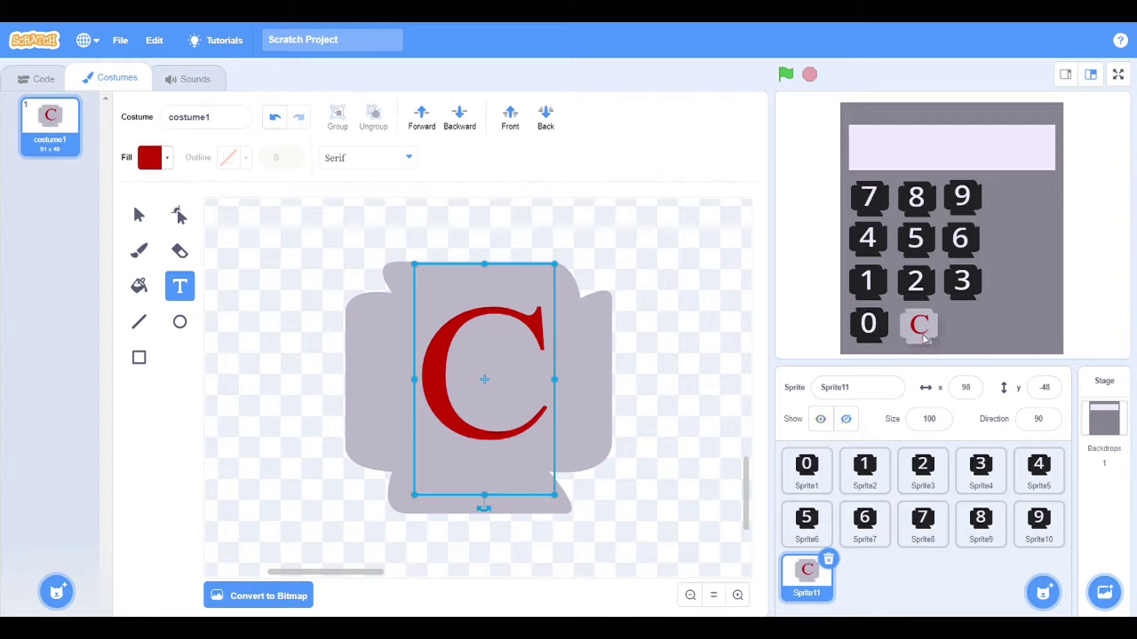
Duplicate the C button sprite, change the copy's label to =, and place it right of C, below 3.
right_click(822, 597)
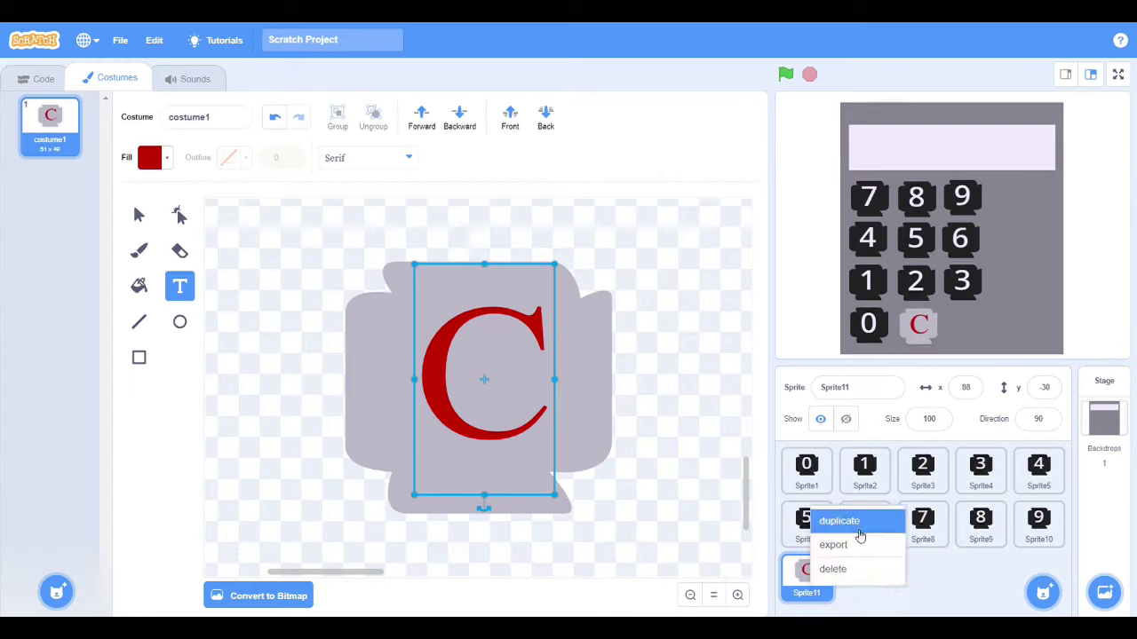
left_click(834, 519)
left_click(532, 364)
key("BackSpace")
type("+")
key("BackSpace")
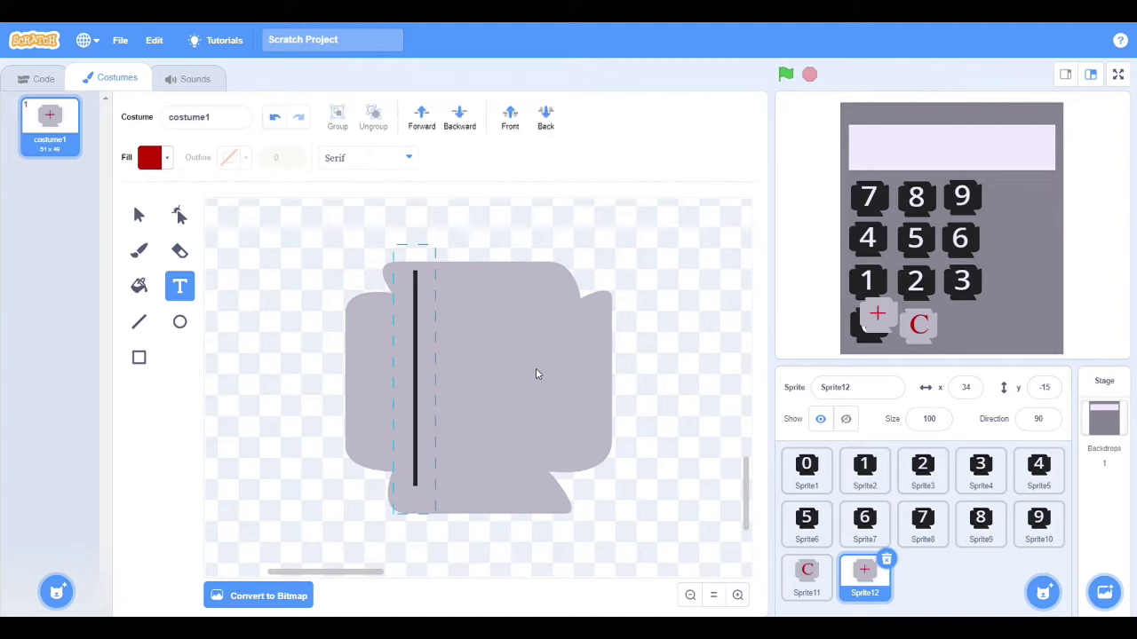
type("=")
left_click_drag(878, 316, 959, 328)
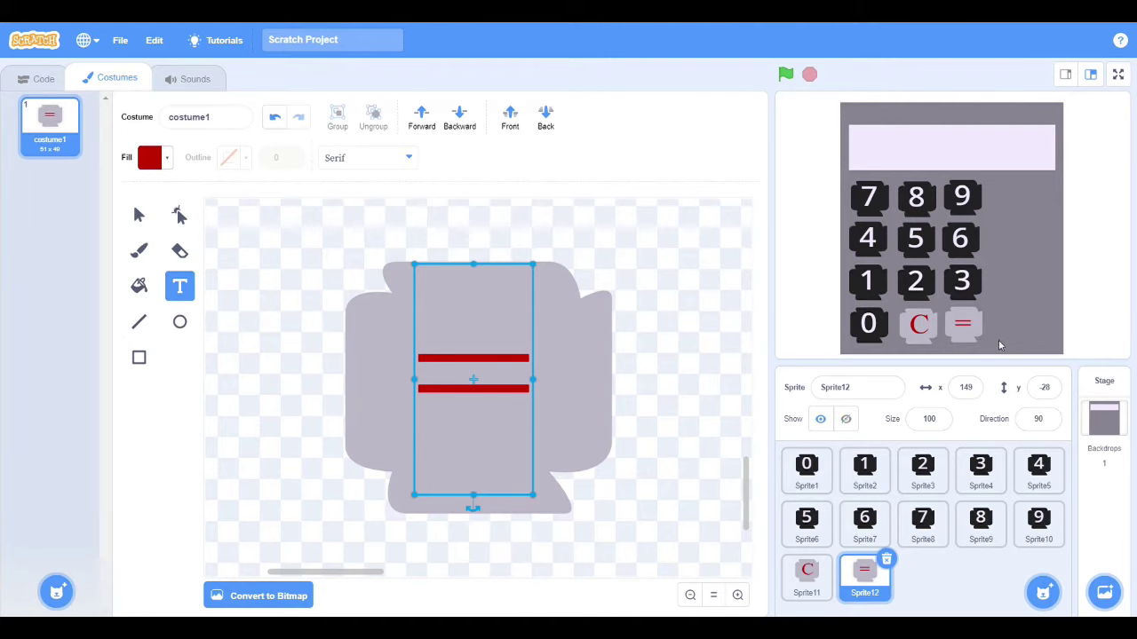
Duplicate the = button sprite and delete the = label from the copy's costume.
right_click(863, 572)
left_click(898, 515)
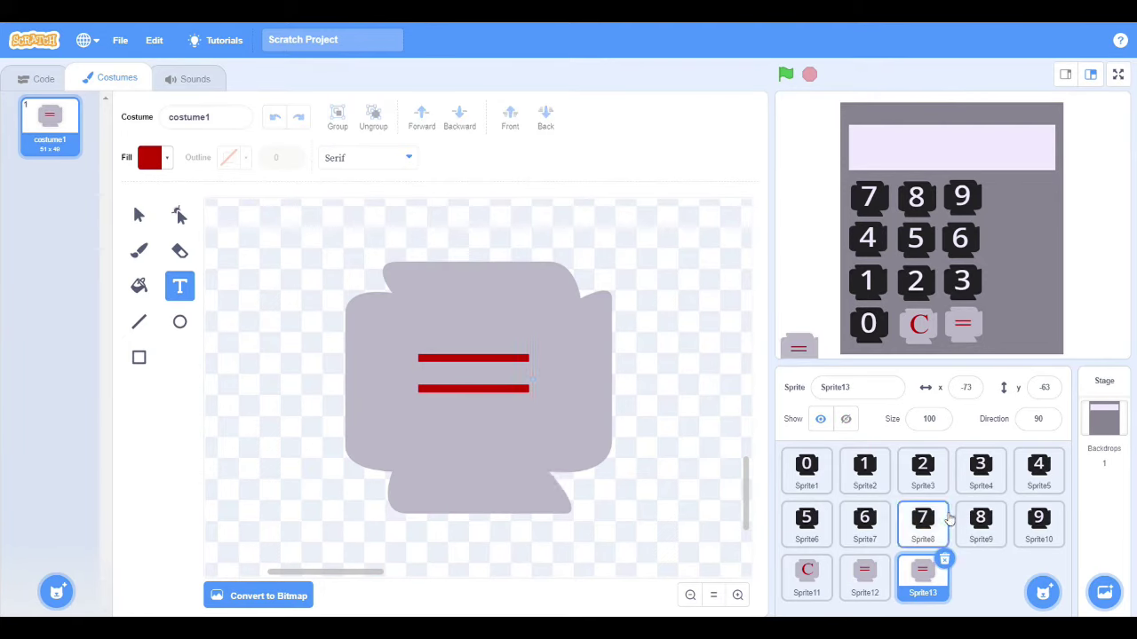
left_click(483, 396)
key("BackSpace")
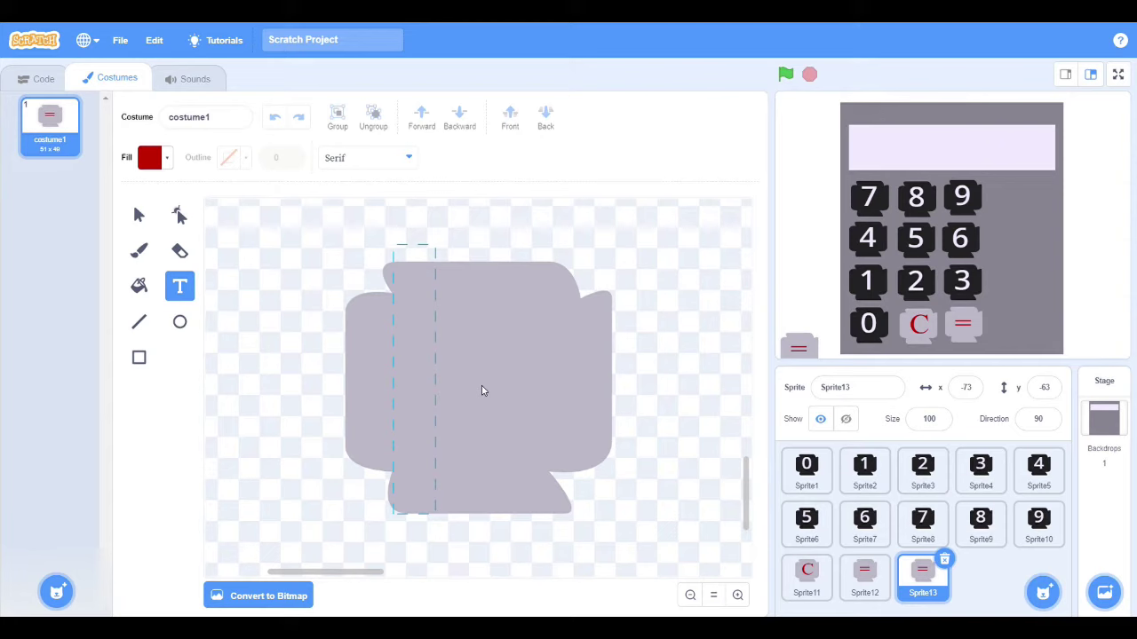
Try hyphen and underscore characters as the copied button's label, leaving a single hyphen.
type("-")
key("BackSpace")
type("_")
key("BackSpace")
type("--")
key("BackSpace")
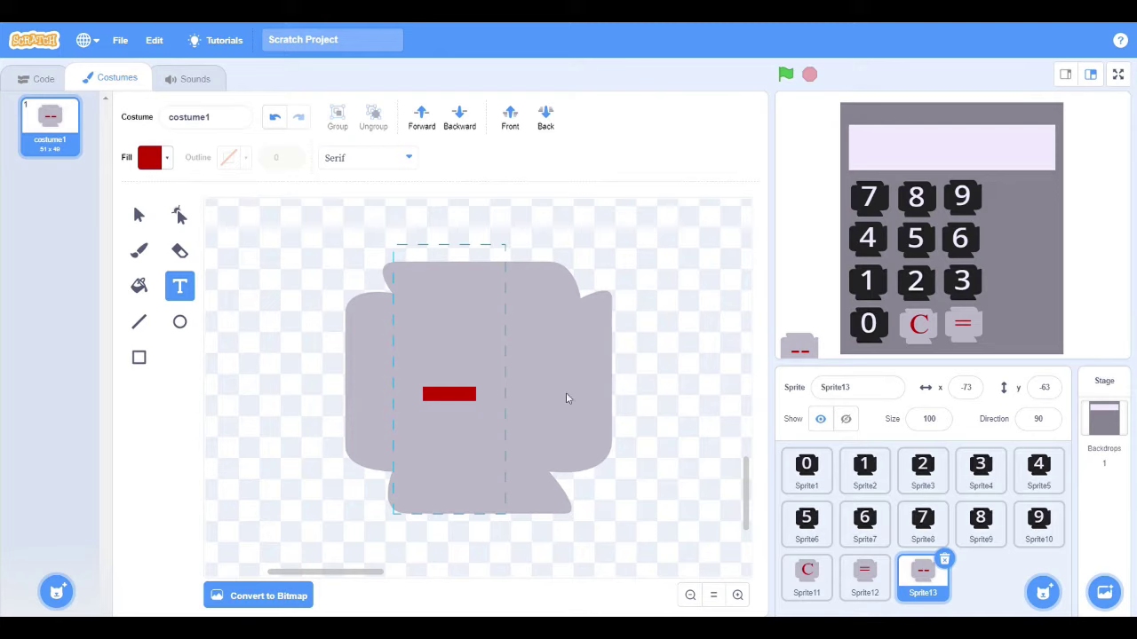
Draw two small dark red dots, one above the other, for the division sign and remove the hyphen text between them.
left_click(179, 322)
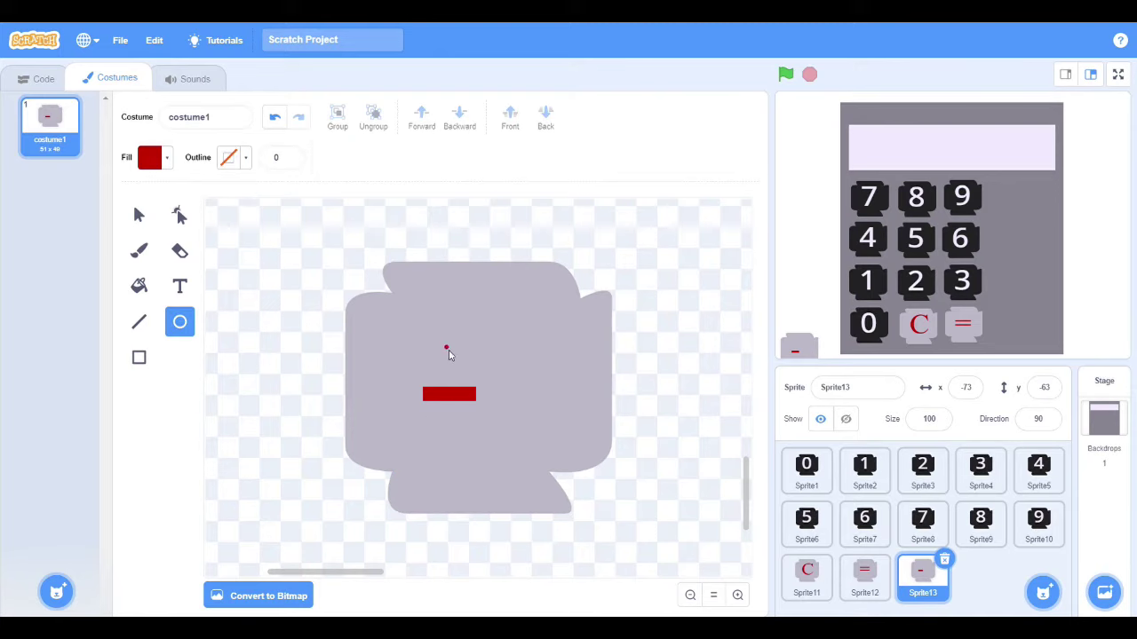
left_click_drag(441, 418, 454, 433)
left_click(179, 286)
left_click(472, 397)
key("BackSpace")
key("BackSpace")
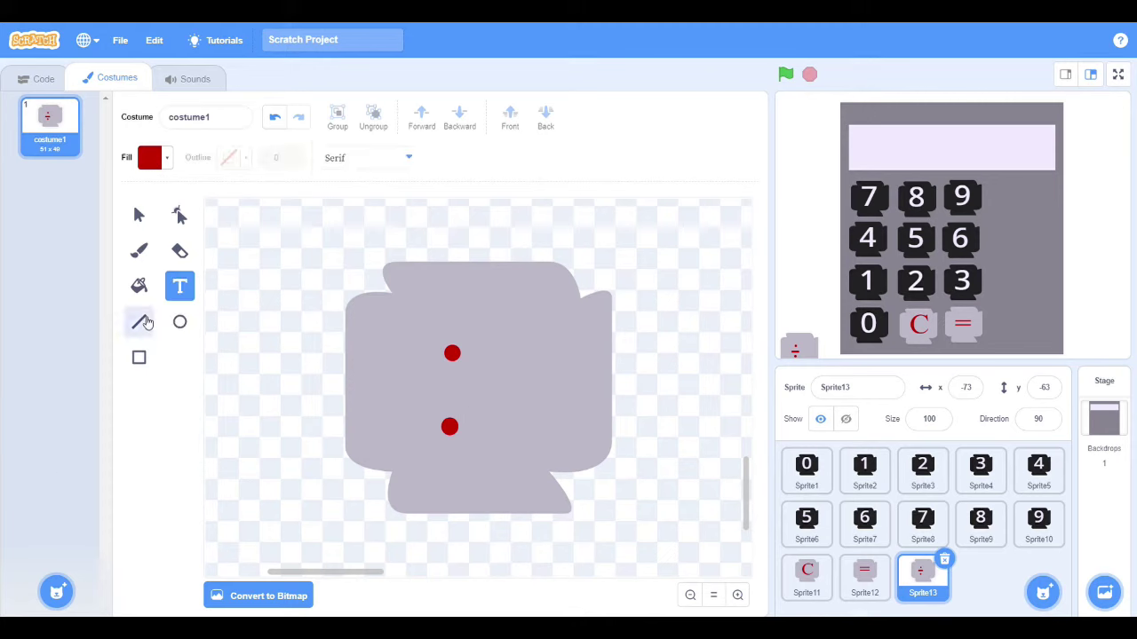
Try a thin straight line as the division bar, undo it, and clear the leftover hyphen text.
left_click(140, 321)
left_click_drag(505, 388, 528, 385)
left_click(246, 158)
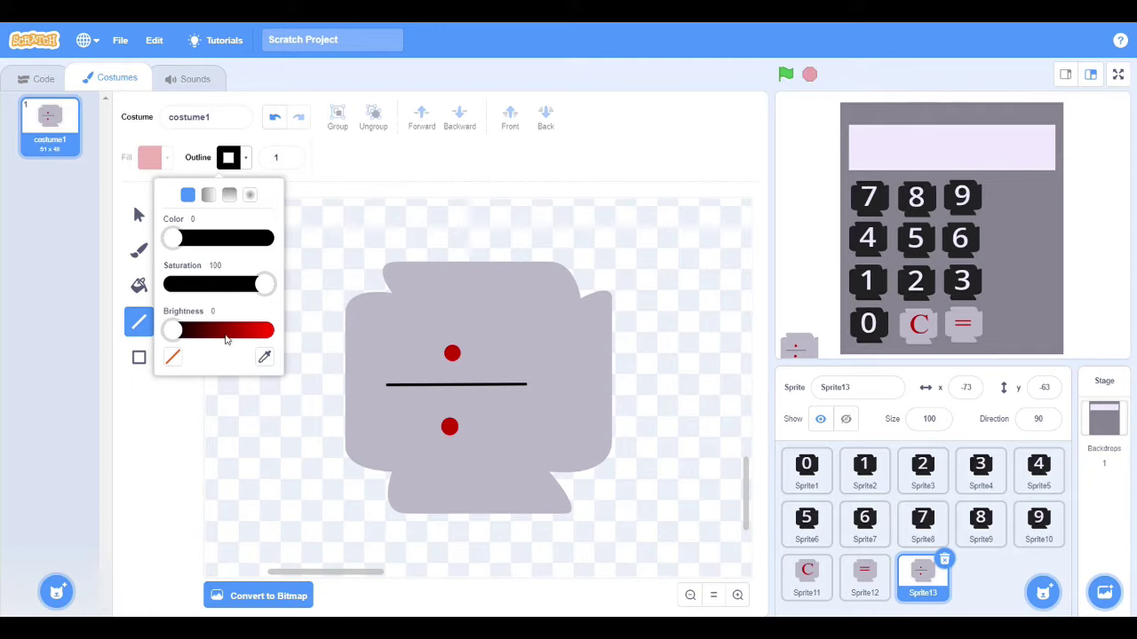
left_click(502, 387)
key("ctrl+z")
left_click(180, 285)
left_click(495, 389)
key("BackSpace")
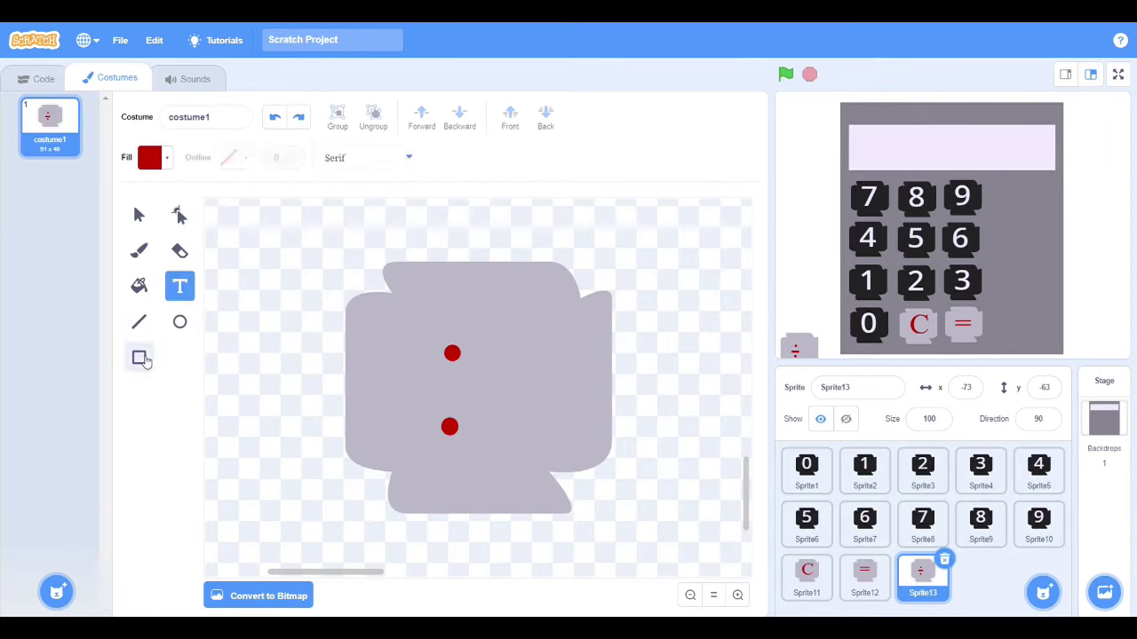
Draw a wide dark red rectangle between the two dots as the division bar and nudge it right toward the button's centre.
left_click(138, 358)
mouse_move(392, 381)
left_mouse_down()
mouse_move(520, 392)
mouse_move(522, 404)
left_mouse_up()
key("Right")
key("Right")
key("Right")
key("Right")
key("Right")
key("Right")
key("Right")
key("Right")
key("Right")
key("Right")
key("Right")
Shift the lower and upper dots right so they line up at the centre of the division bar.
left_click(451, 432)
left_click(139, 215)
left_click_drag(449, 427, 479, 428)
left_click(452, 353)
key("Right")
key("Right")
key("Right")
key("Right")
key("Right")
key("Right")
key("Right")
key("Right")
key("Right")
key("Right")
key("Right")
key("Right")
key("Right")
key("Right")
Nudge the division bar right to centre it and place the ÷ button directly right of 9 on the stage.
left_click(480, 397)
key("Right")
key("Right")
left_click(626, 364)
left_click_drag(796, 345, 1006, 196)
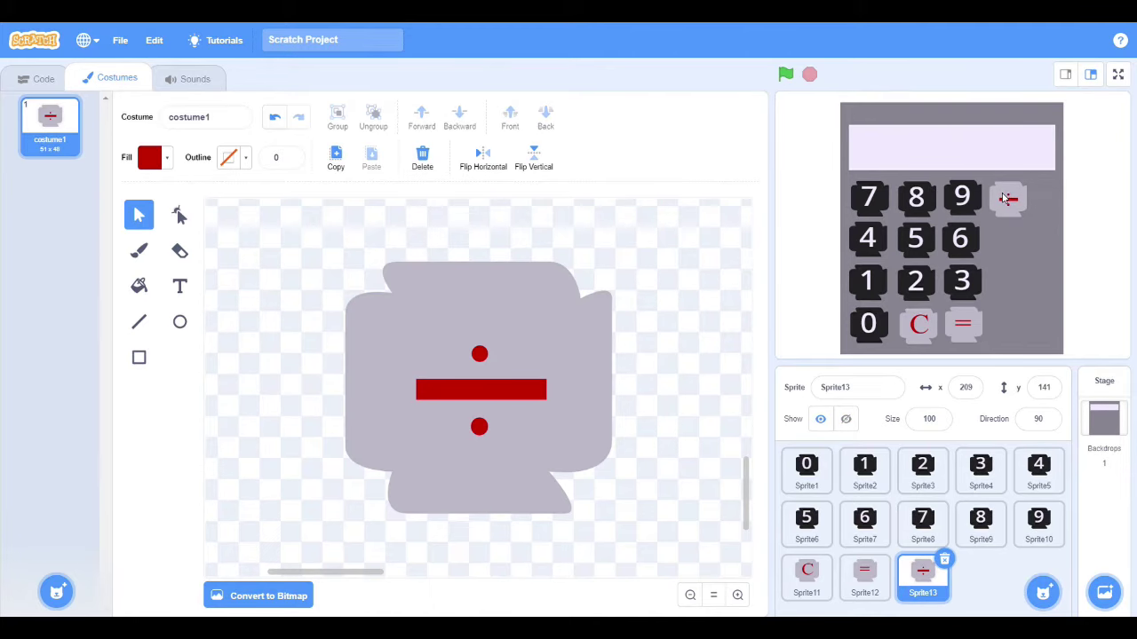
Duplicate the = button sprite, change the copy's label to X, and place it below ÷, right of 6.
right_click(866, 586)
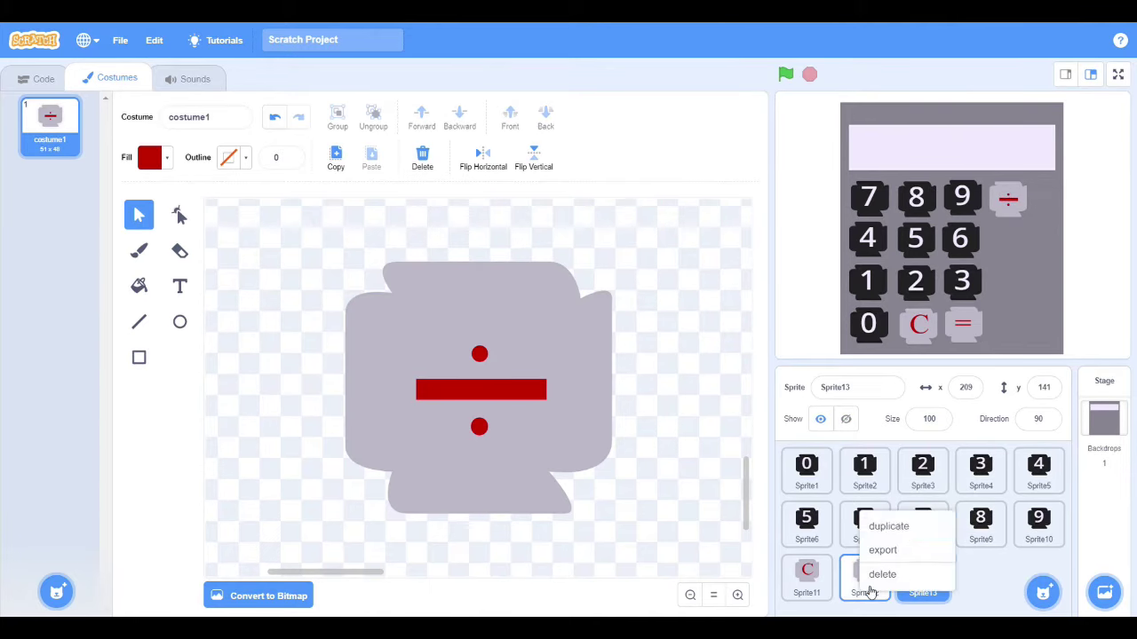
left_click(893, 530)
left_click(474, 379)
left_click(180, 286)
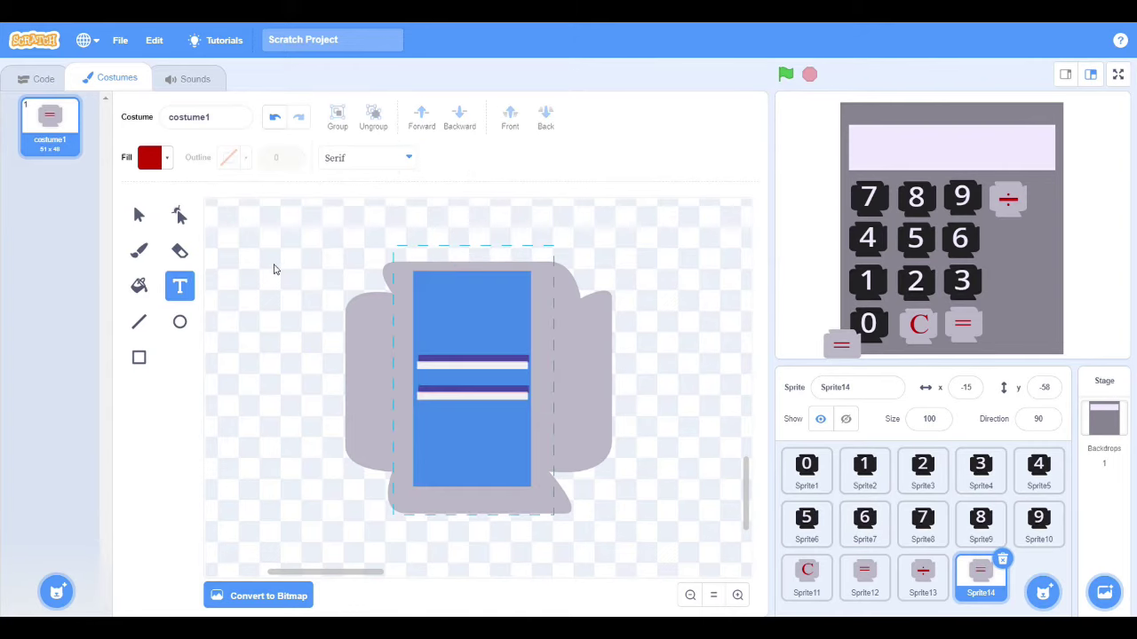
key("BackSpace")
type("X")
left_click(683, 352)
left_click_drag(851, 349, 1012, 247)
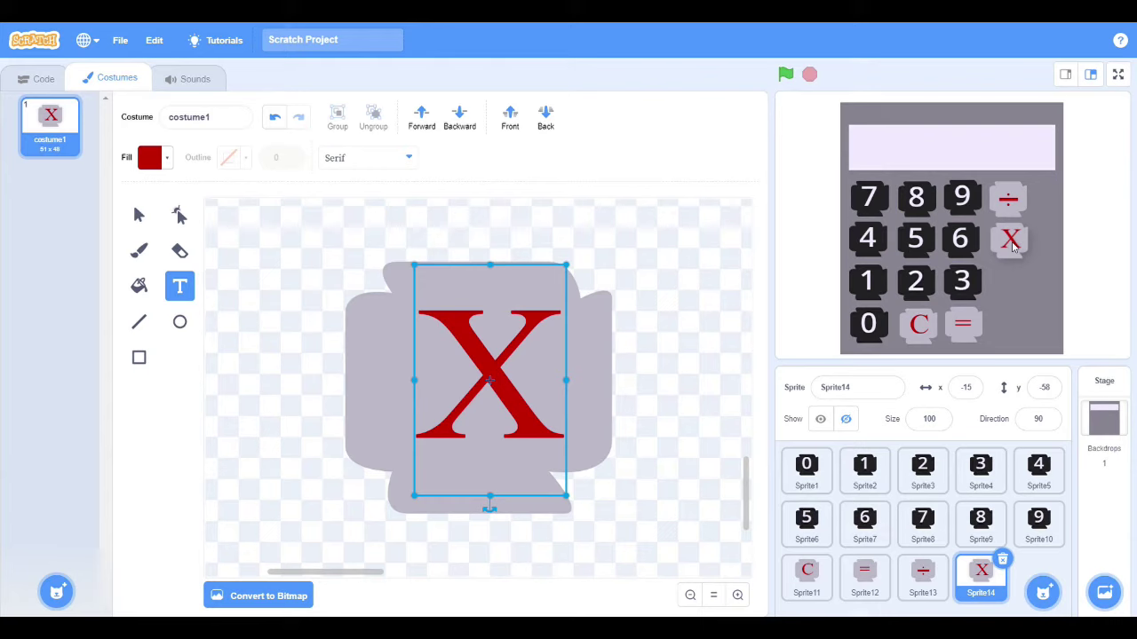
Duplicate the X button sprite and clear the text label from the copy's costume.
right_click(982, 575)
left_click(1009, 519)
key("BackSpace")
type("-")
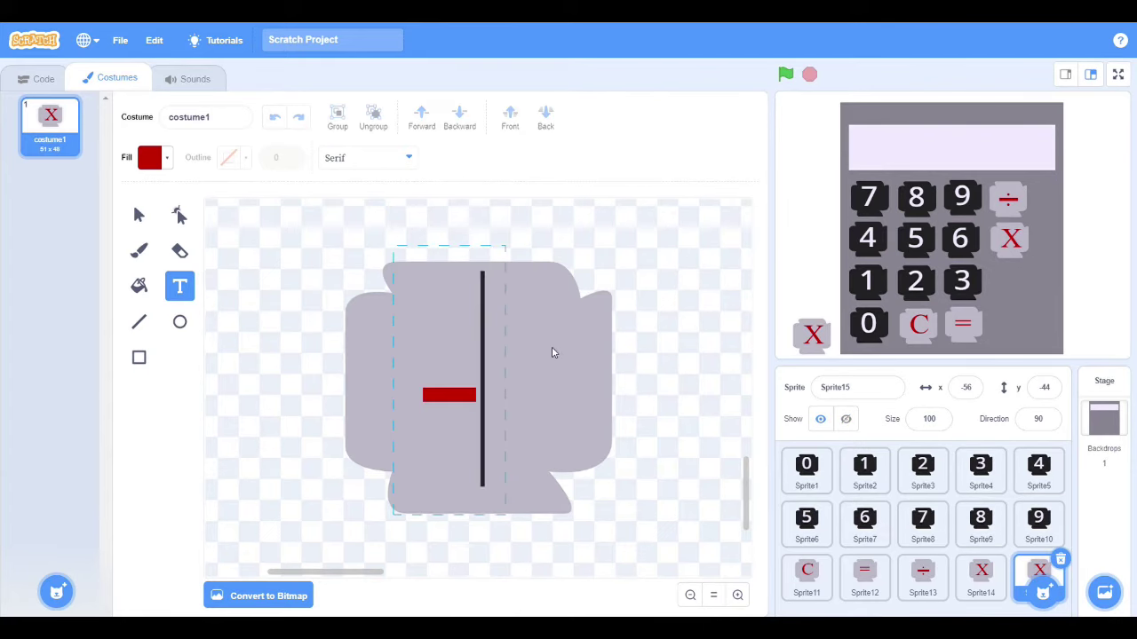
key("BackSpace")
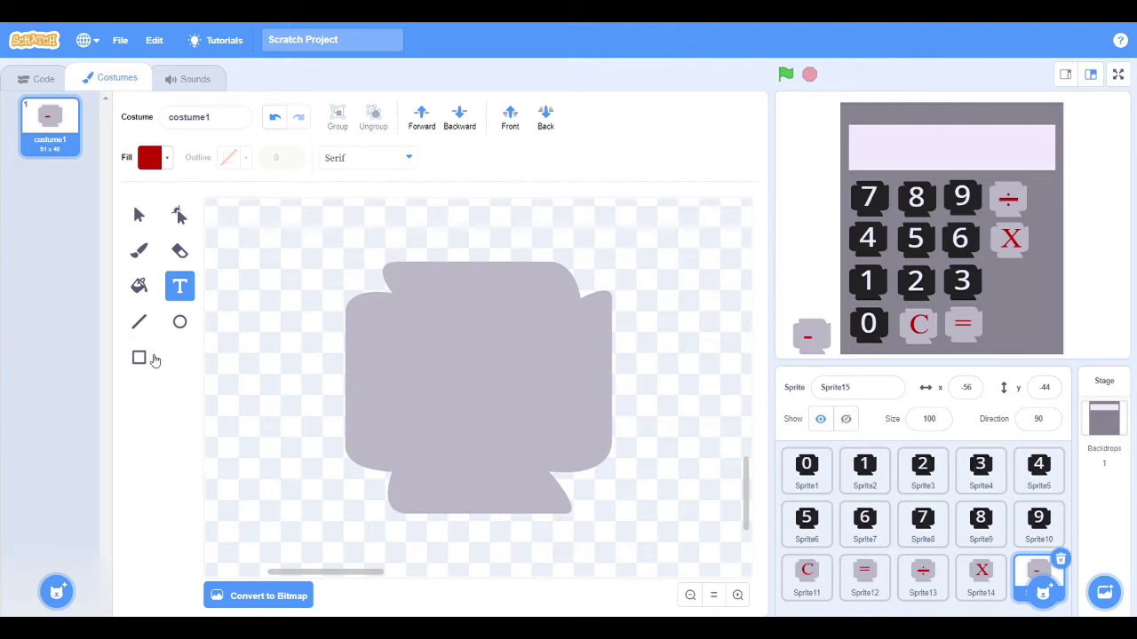
Draw a wide dark red rectangle as the minus sign and place the button below X, right of 3.
left_click(142, 357)
left_click_drag(407, 374, 553, 397)
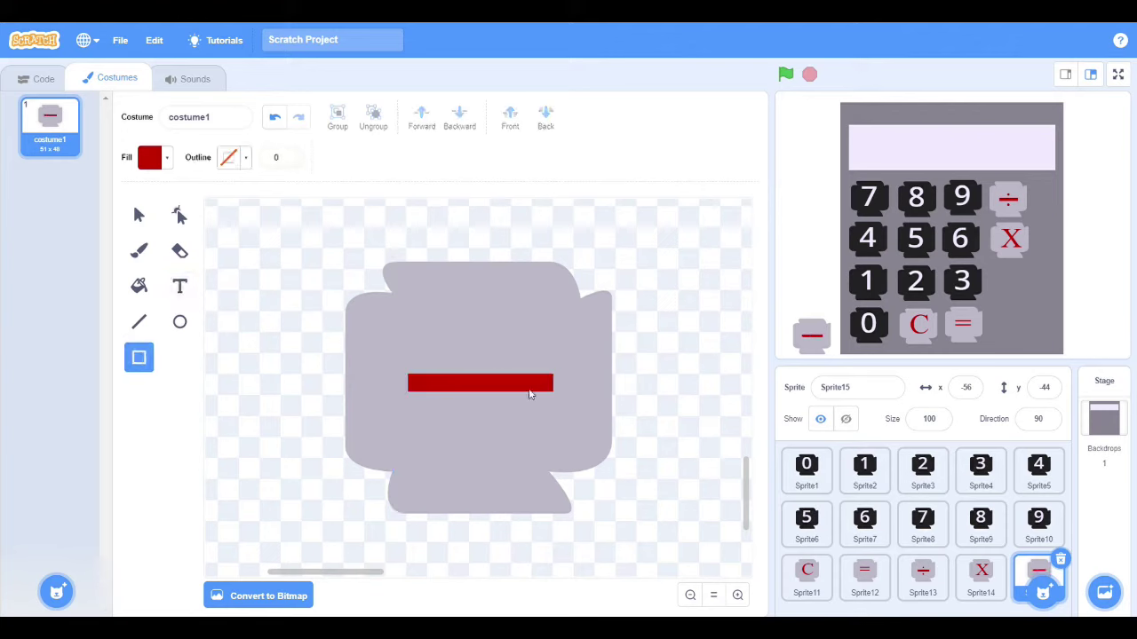
left_click_drag(536, 346, 1075, 282)
key("Delete")
left_click_drag(827, 329, 1007, 281)
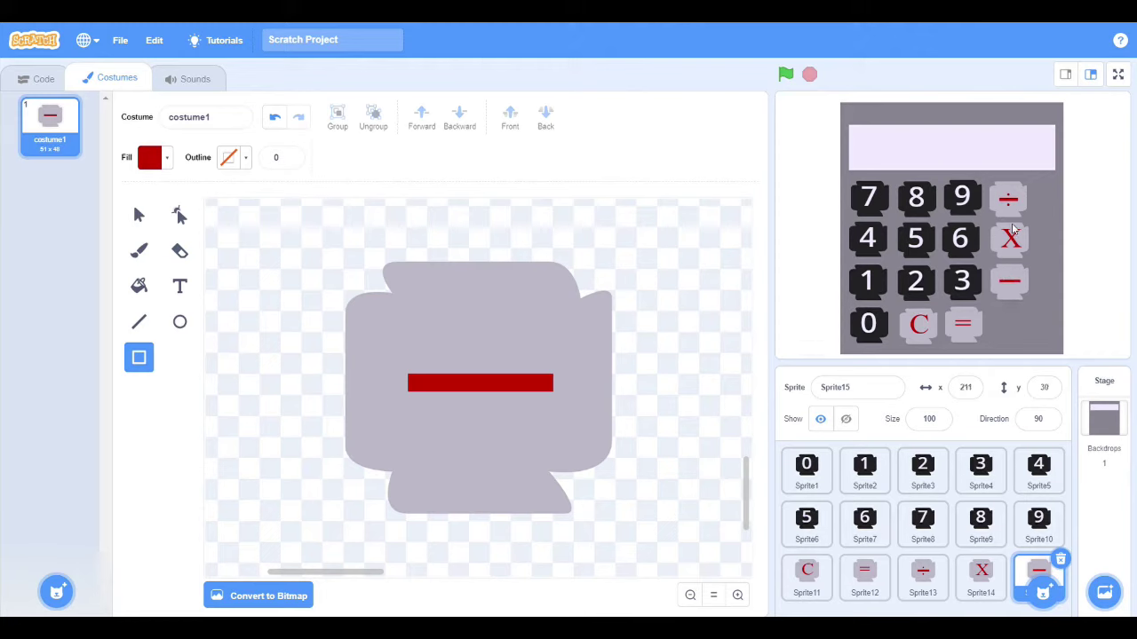
Duplicate the X button sprite, change the copy's label to +, and place it right of =, below the minus button.
right_click(981, 568)
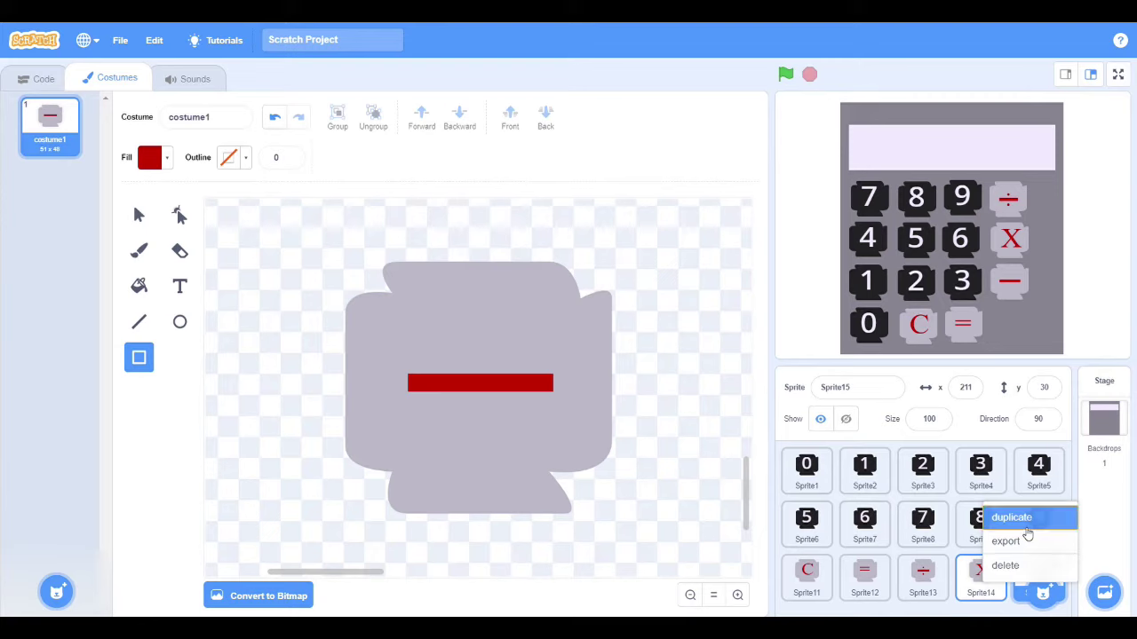
left_click(1021, 516)
left_click(179, 286)
left_click(488, 373)
key("BackSpace")
type("+")
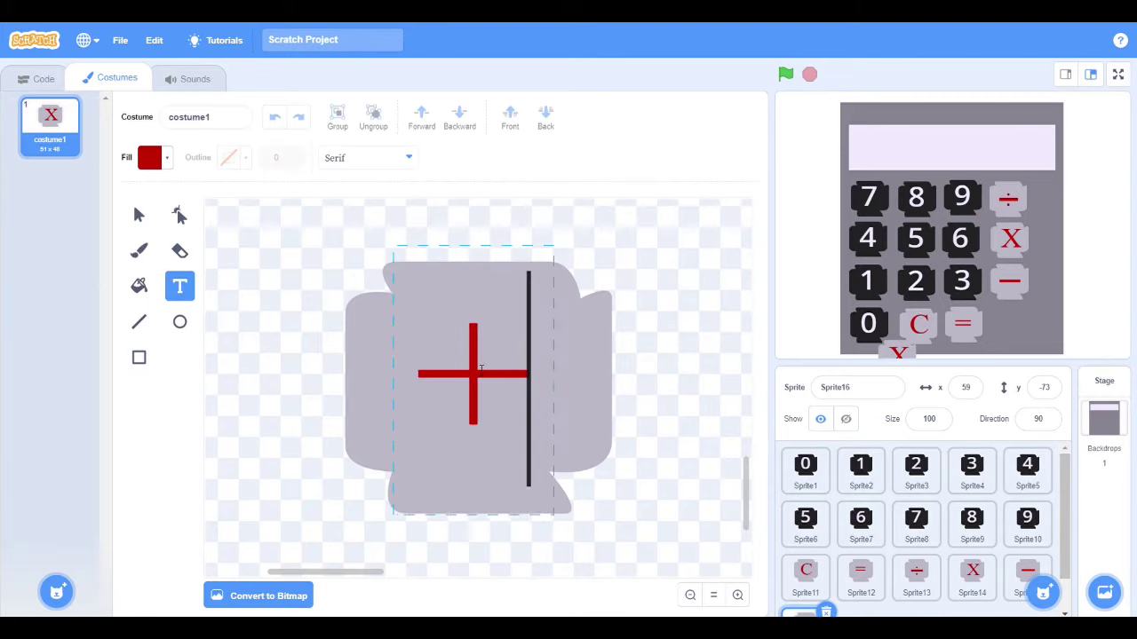
left_click(653, 315)
left_click(643, 343)
left_click_drag(913, 351, 1015, 322)
Narrow the backdrop's display rectangle and calculator body from their right edges to fit the four columns of buttons.
left_click(1104, 416)
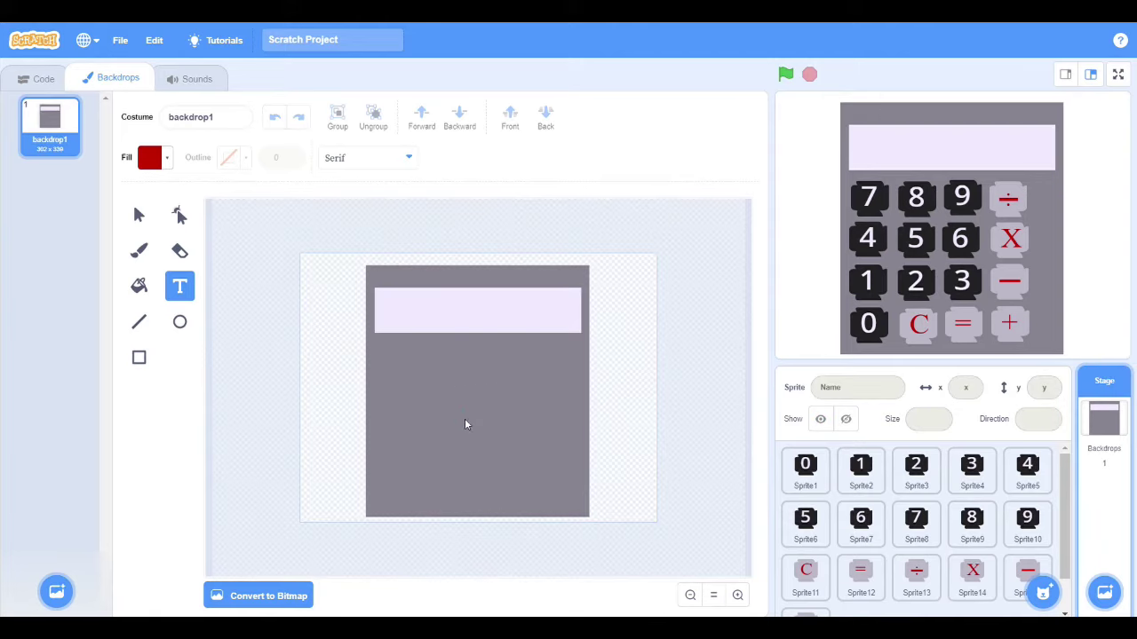
left_click(139, 215)
left_click(477, 452)
left_click(578, 314)
left_click_drag(582, 311, 570, 311)
left_click(563, 437)
left_click_drag(589, 392, 574, 391)
left_click(552, 313)
left_click_drag(567, 312, 561, 312)
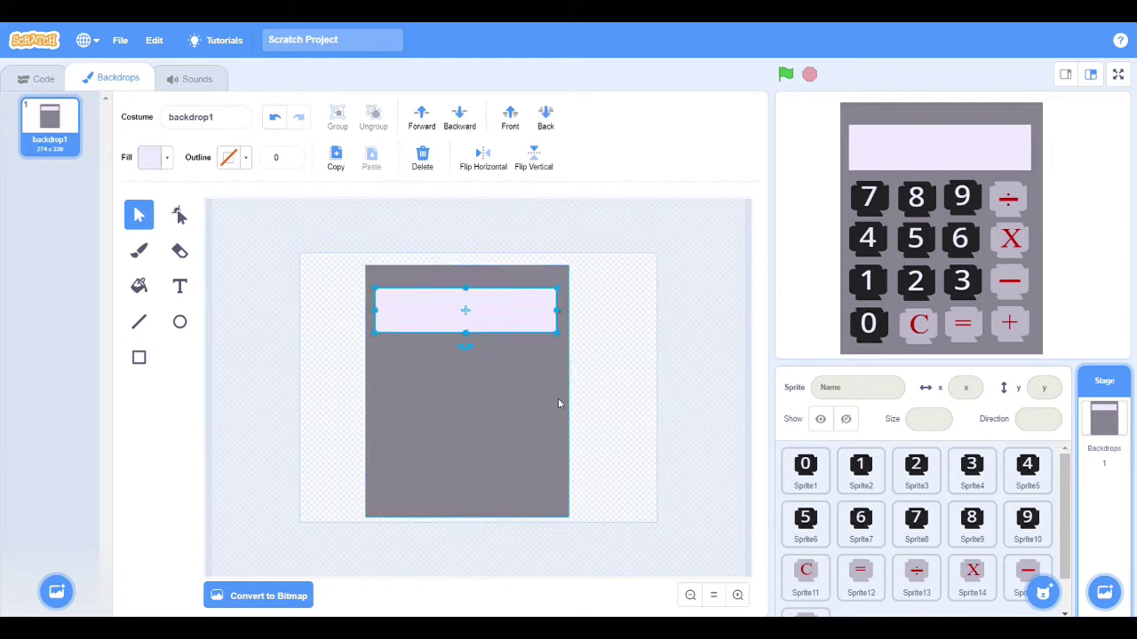
left_click(558, 398)
left_click_drag(572, 392, 570, 393)
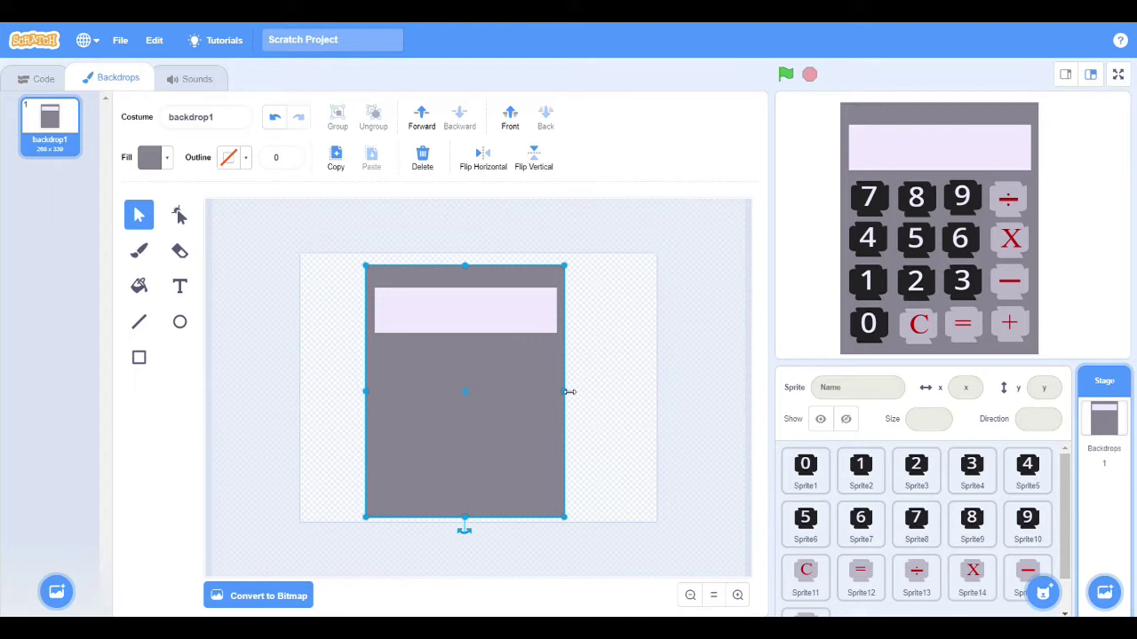
Add a black outline to the calculator body and to the display rectangle on the backdrop.
left_click(246, 158)
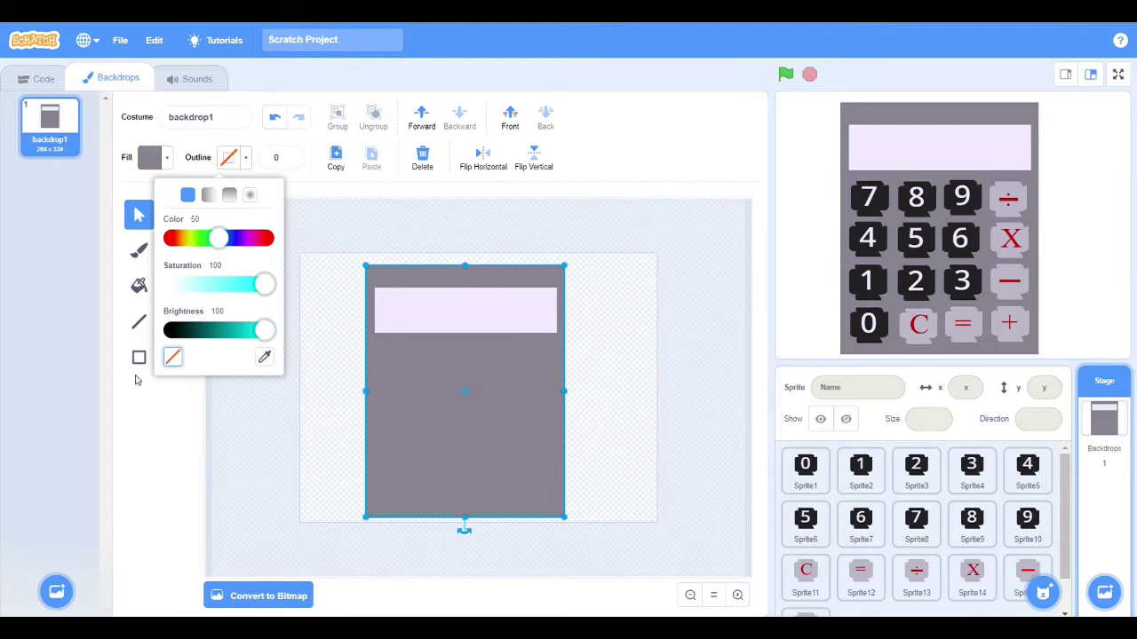
left_click(291, 154)
left_click(631, 380)
left_click(453, 325)
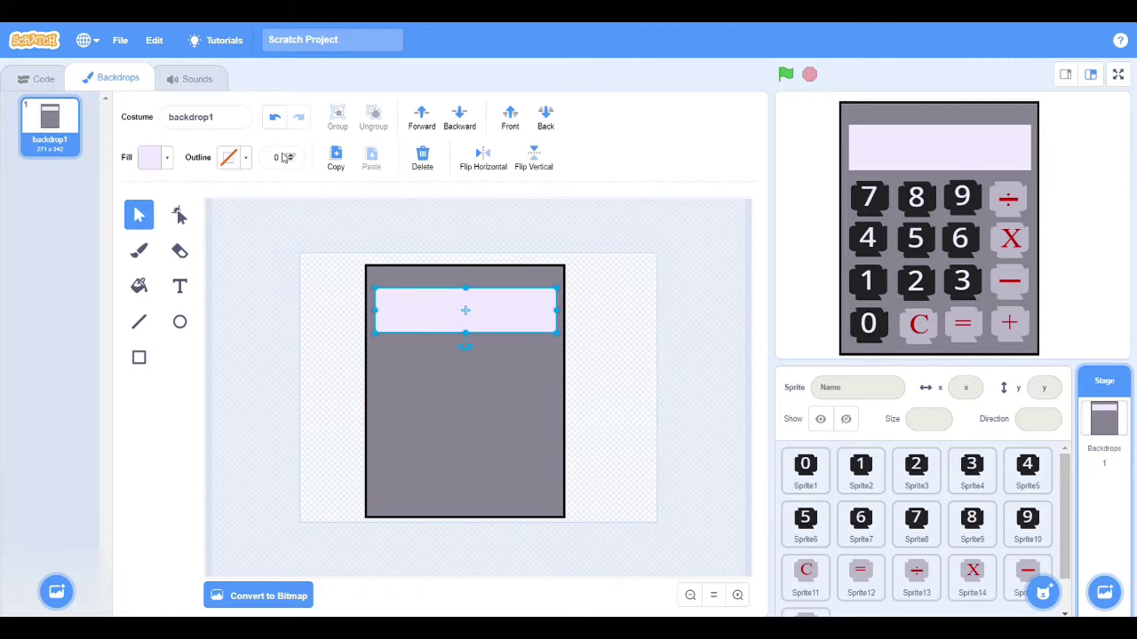
Rename the sprites of the first three number buttons 0, 1 and 2 to match their labels.
left_click(805, 468)
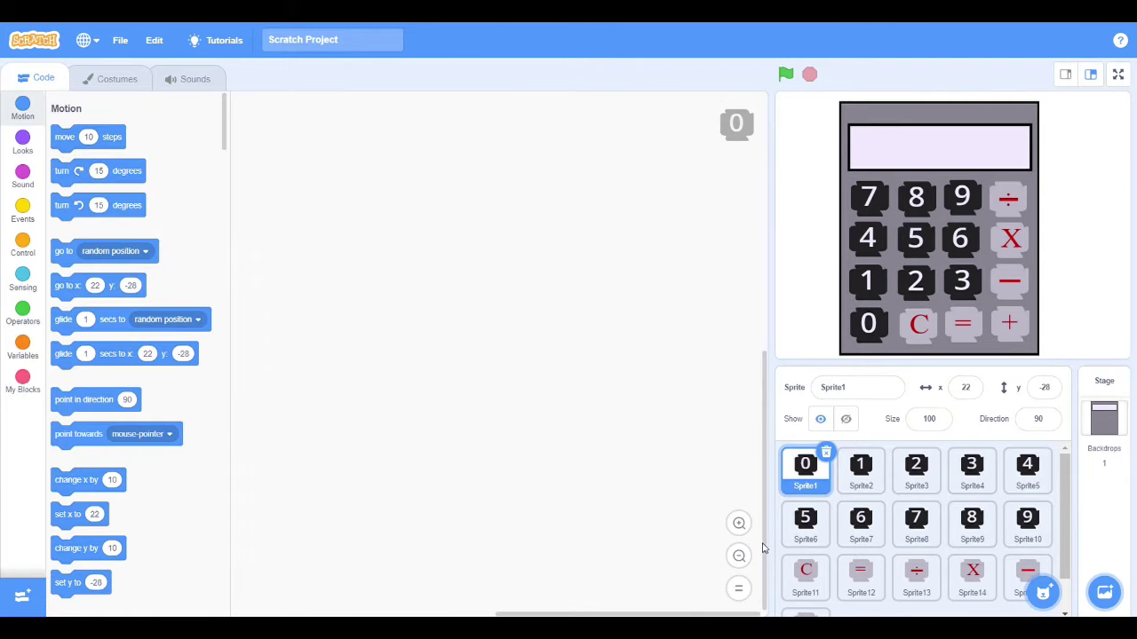
left_click(843, 395)
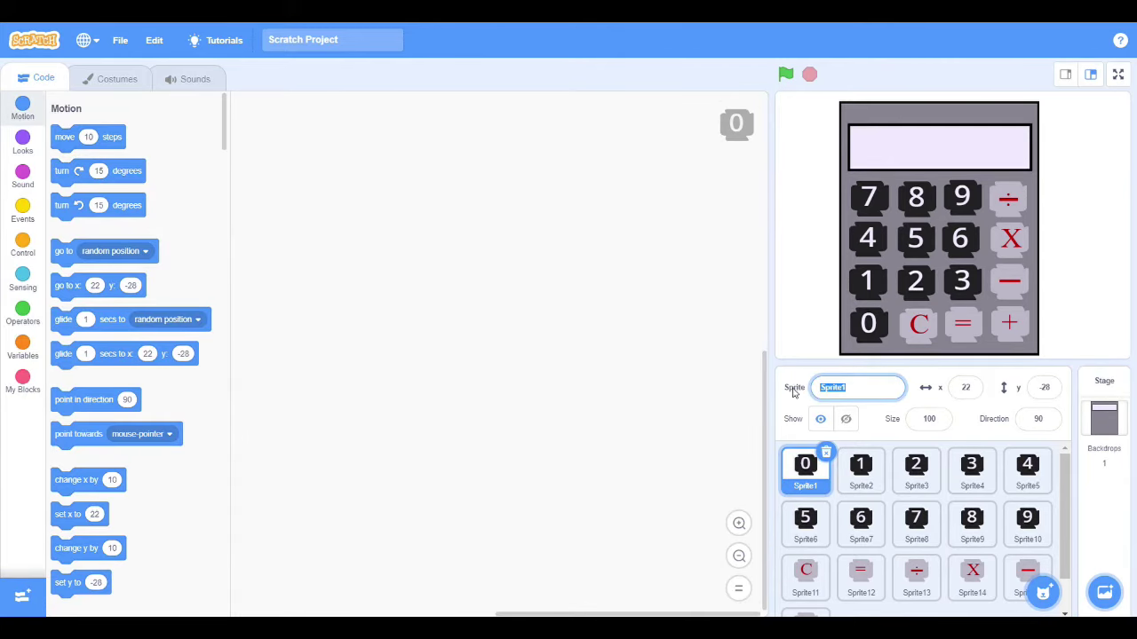
left_click(860, 468)
left_click(870, 388)
type("1")
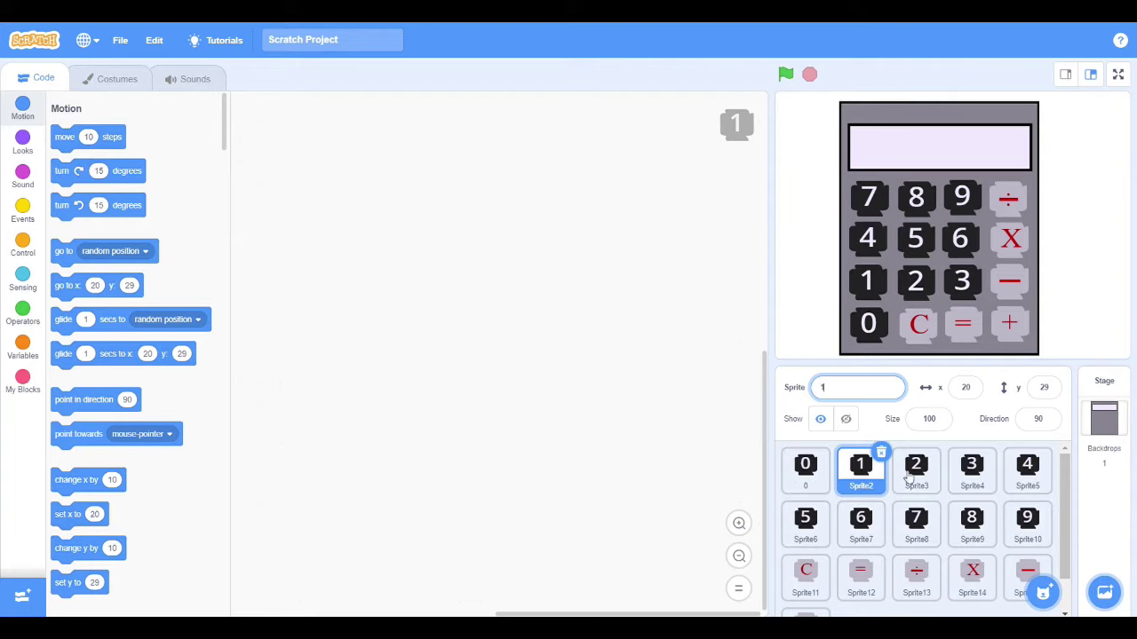
left_click(916, 468)
left_click(872, 388)
type("2")
Rename the sprites of the next three number buttons 3, 4 and 5.
left_click(972, 468)
left_click(857, 388)
type("3")
left_click(1027, 471)
left_click(859, 387)
type("4")
left_click(803, 517)
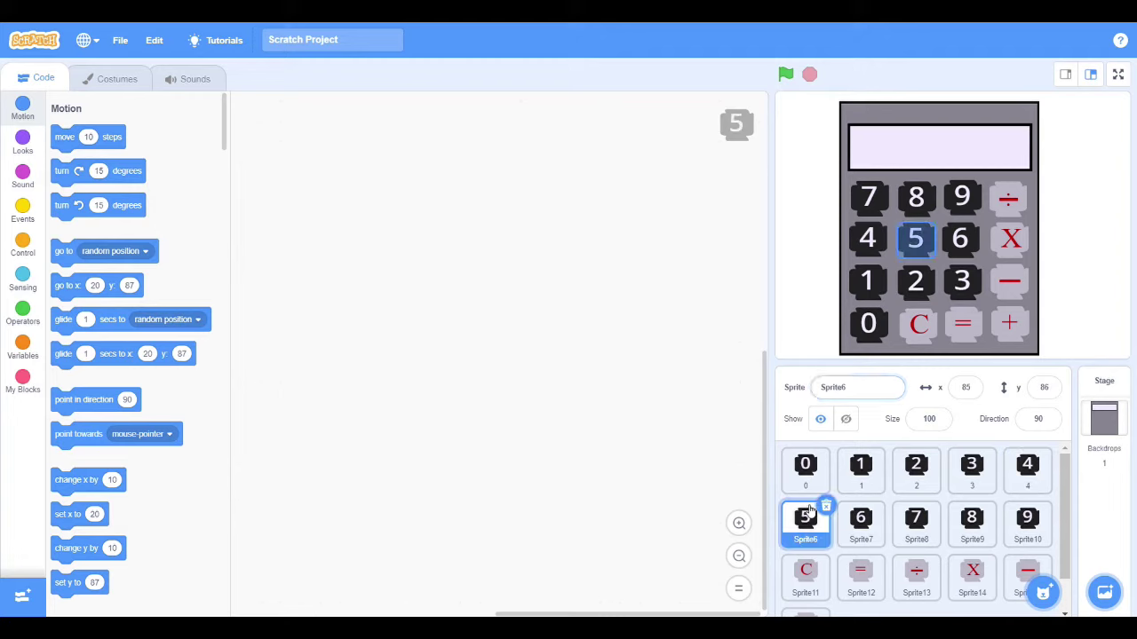
left_click(859, 391)
type("5")
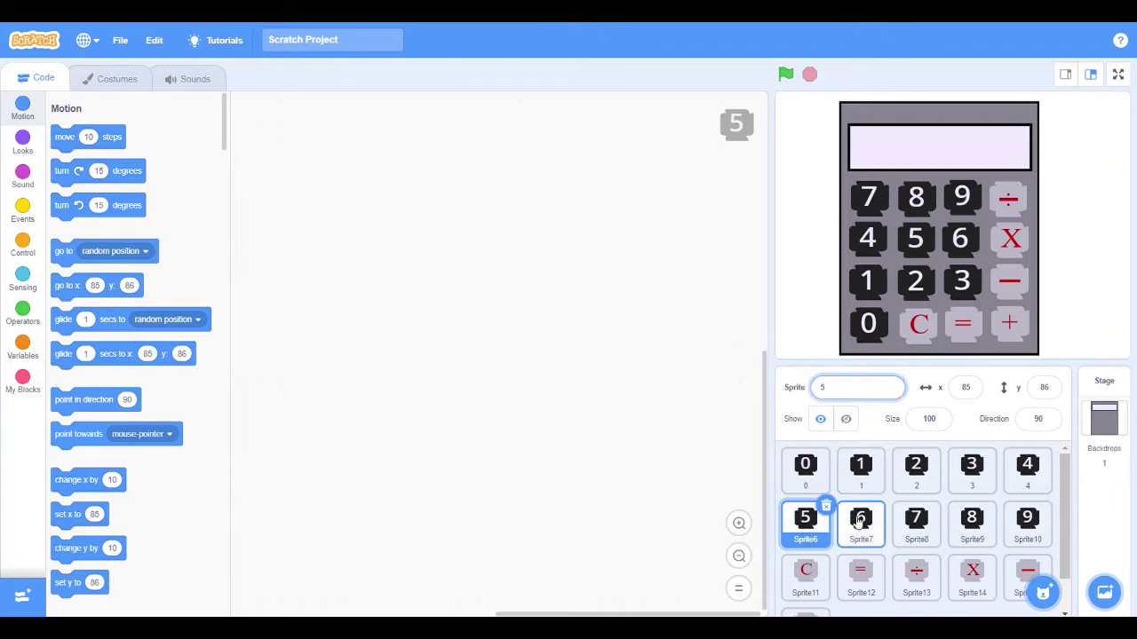
Rename the sprites of the 6 and 7 buttons as 6 and 7.
left_click(860, 518)
left_click(857, 388)
type("6")
left_click(916, 522)
left_click(856, 388)
type("7")
Rename the sprites of the 8 and 9 buttons as 8 and 9.
left_click(969, 533)
left_click(826, 390)
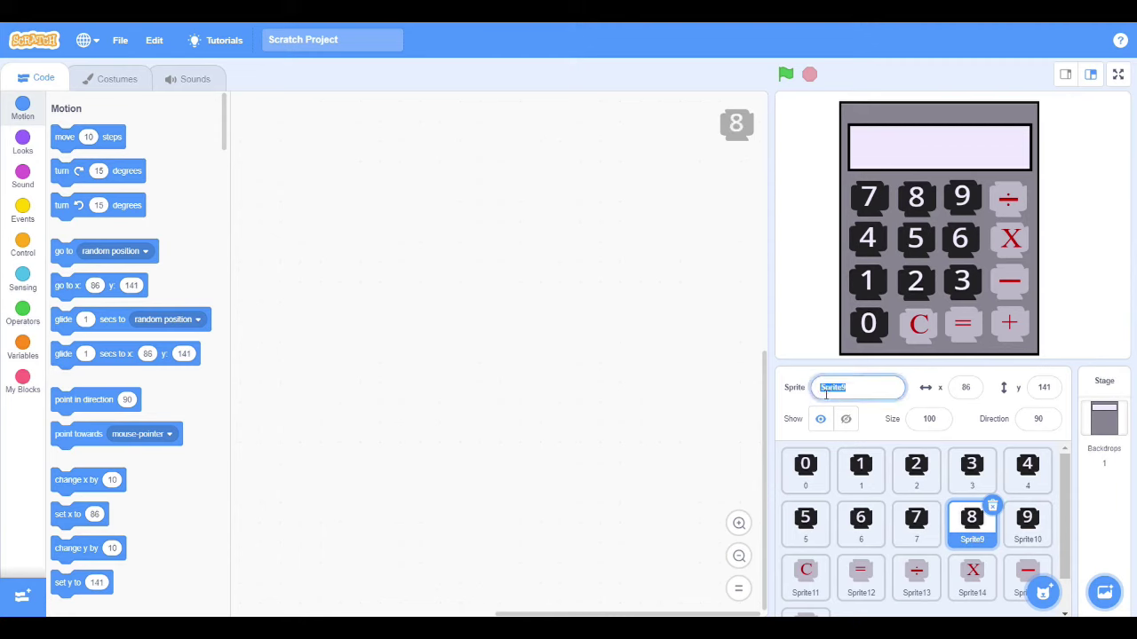
type("8")
left_click(1027, 505)
left_click(831, 388)
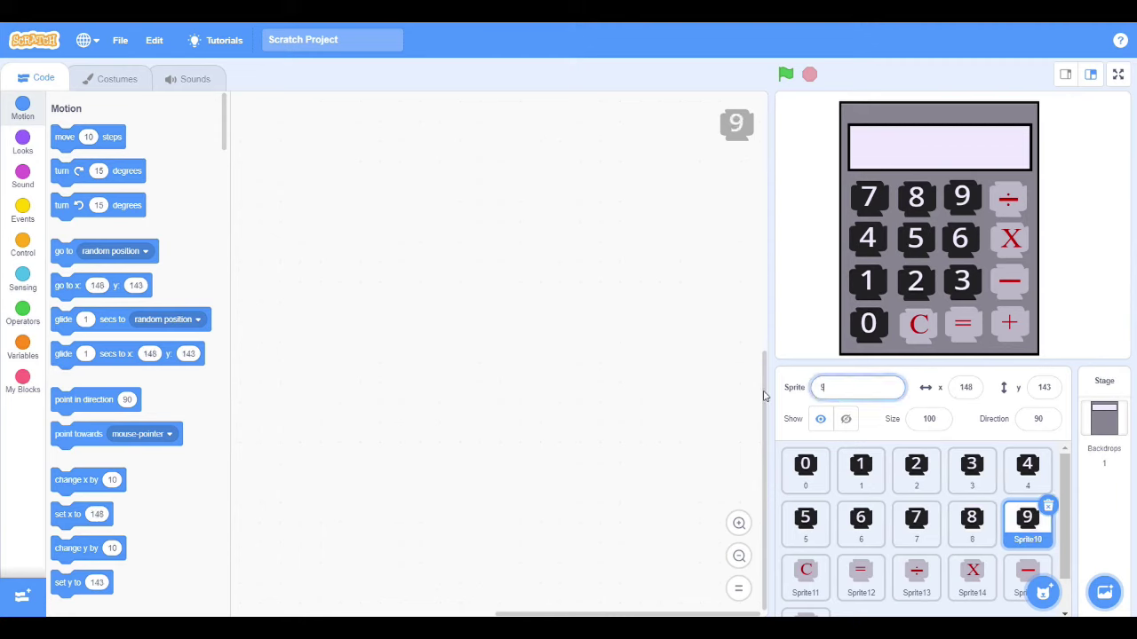
Rename the C button's sprite Clear and the = button's sprite Equal.
left_click(815, 588)
left_click(830, 388)
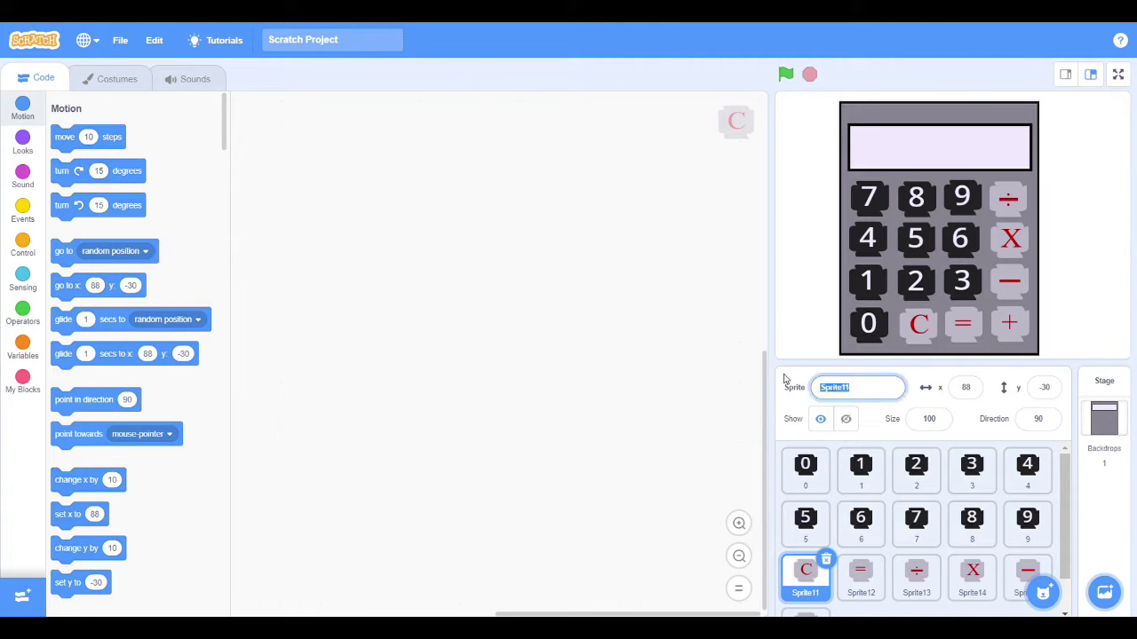
type("Clear")
left_click(858, 579)
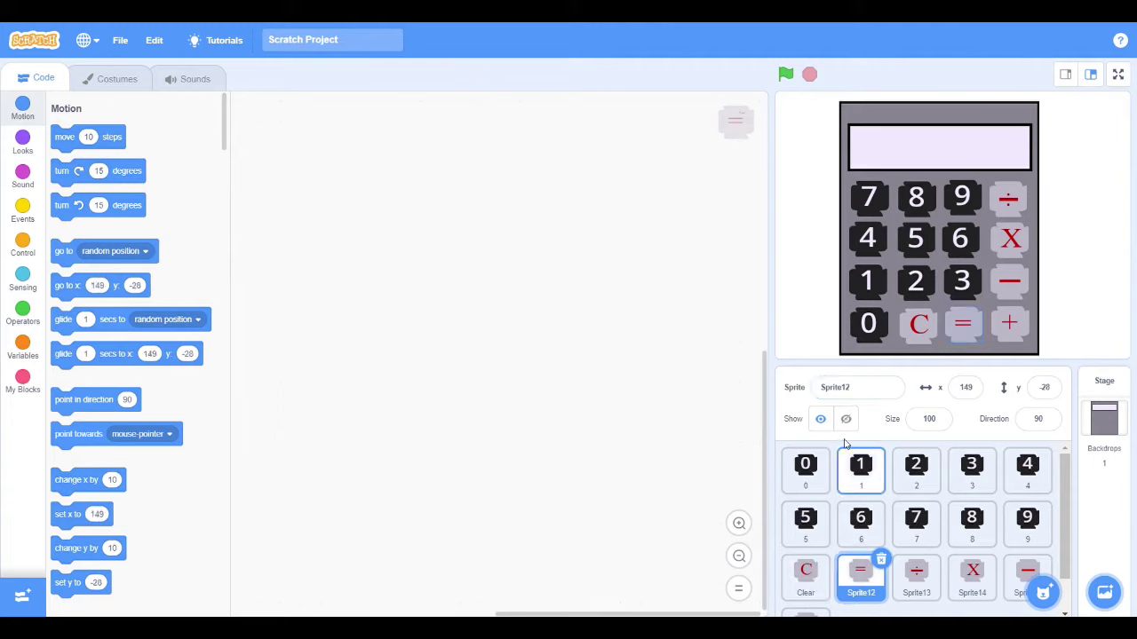
left_click(793, 387)
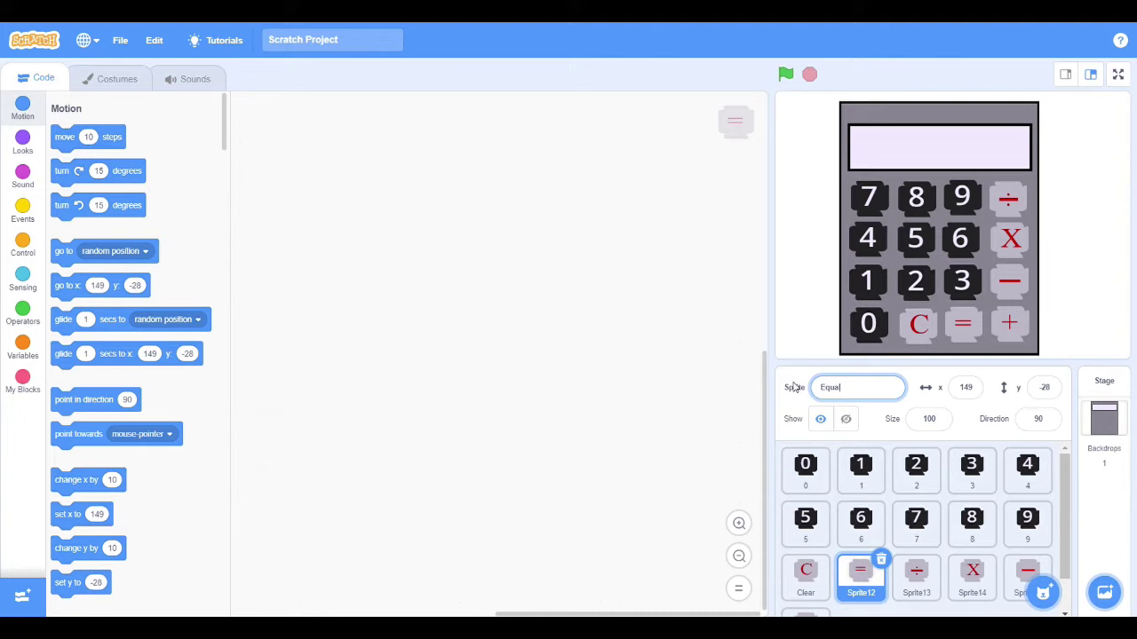
type("l")
Rename the ÷ button's sprite Division and the X button's sprite Multiplication.
left_click(915, 573)
left_click(870, 387)
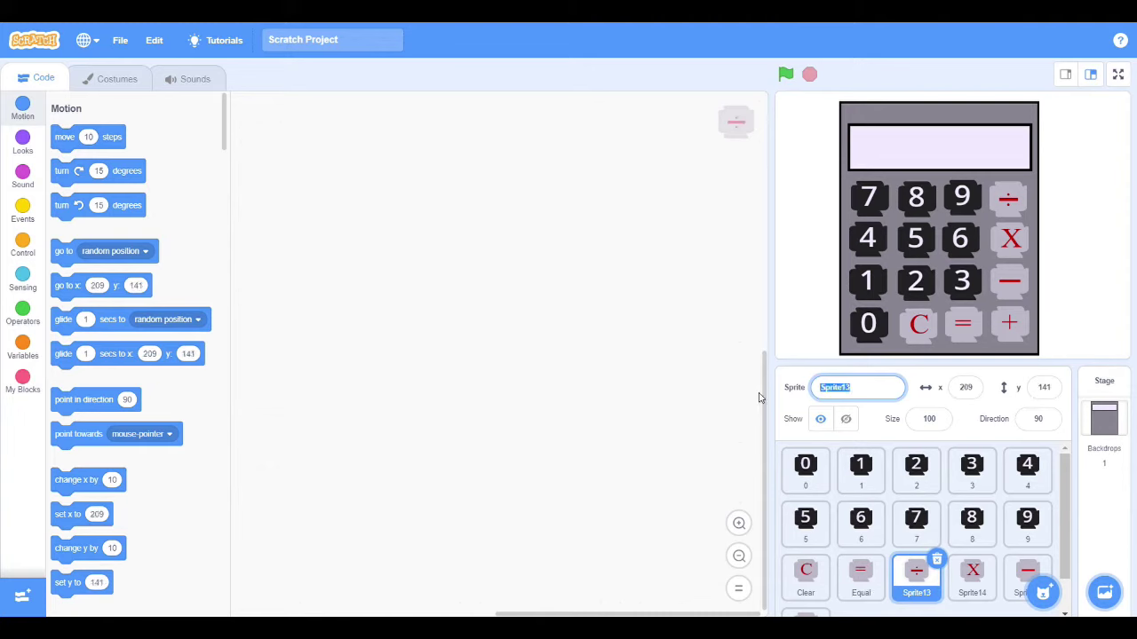
type("Division")
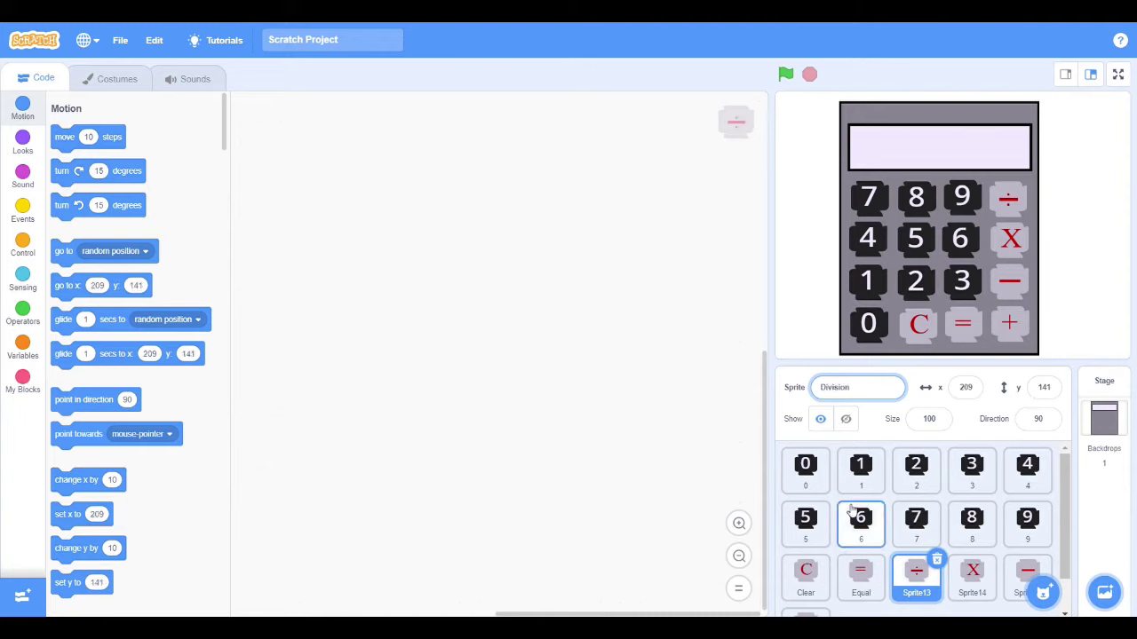
left_click(972, 573)
left_click(853, 388)
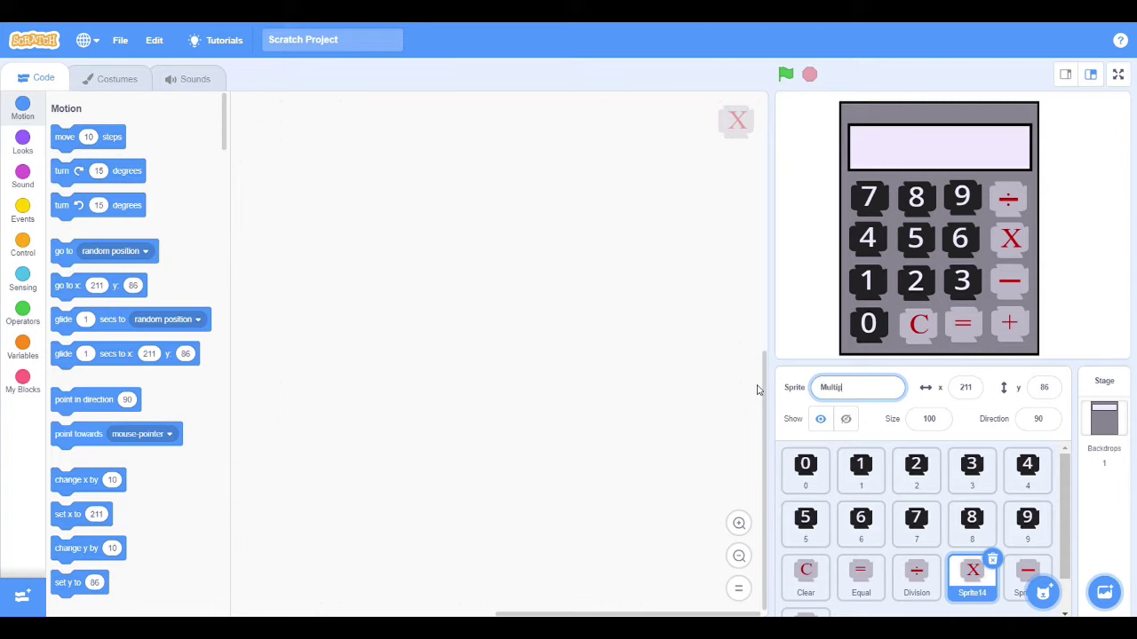
Rename the − button's sprite Substraction and the + button's sprite Addition.
left_click(1027, 573)
left_click(826, 387)
type("Substraction")
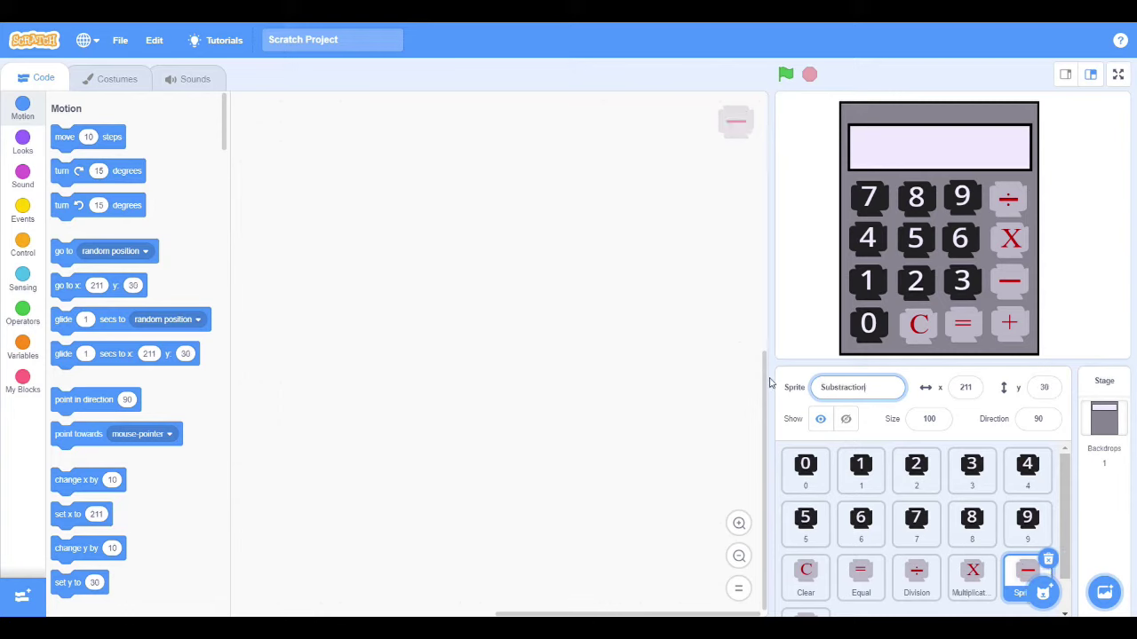
scroll(819, 483, "down", 1)
left_click(806, 579)
left_click(826, 387)
type("Add")
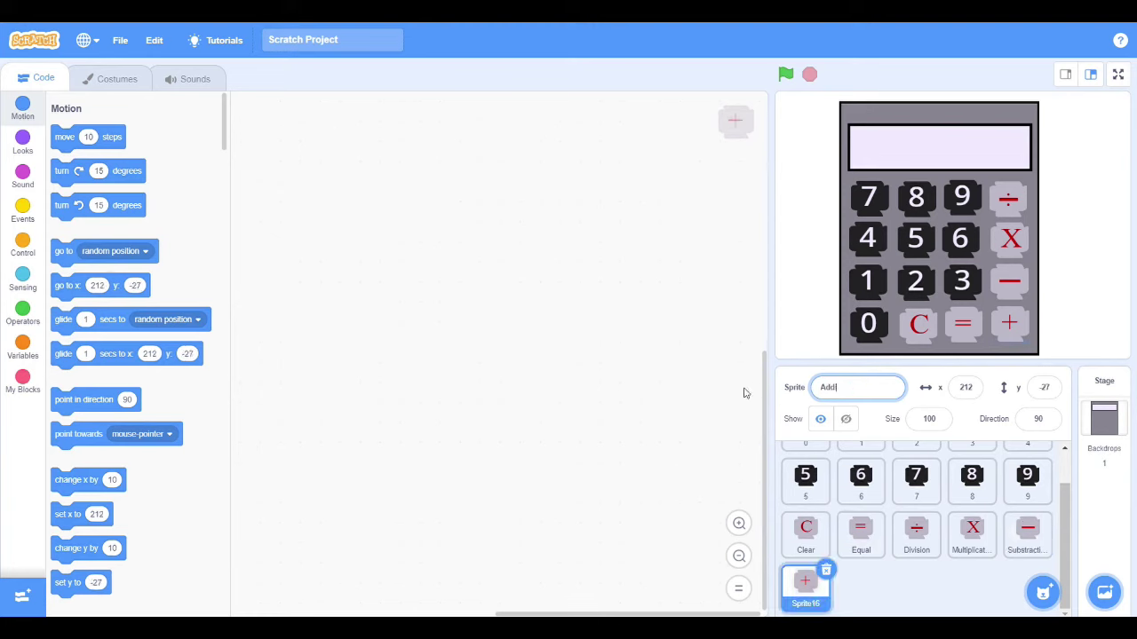
type("ition")
left_click(463, 332)
scroll(855, 559, "up", 1)
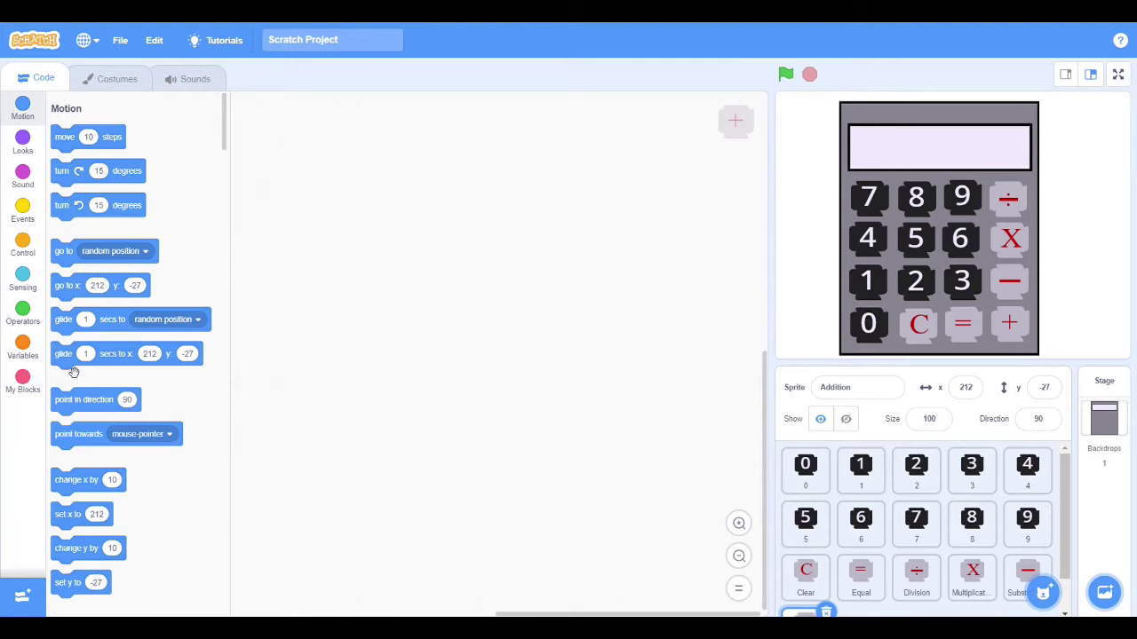
Create three variables for all sprites named Num1, Num2 and Output.
left_click(22, 348)
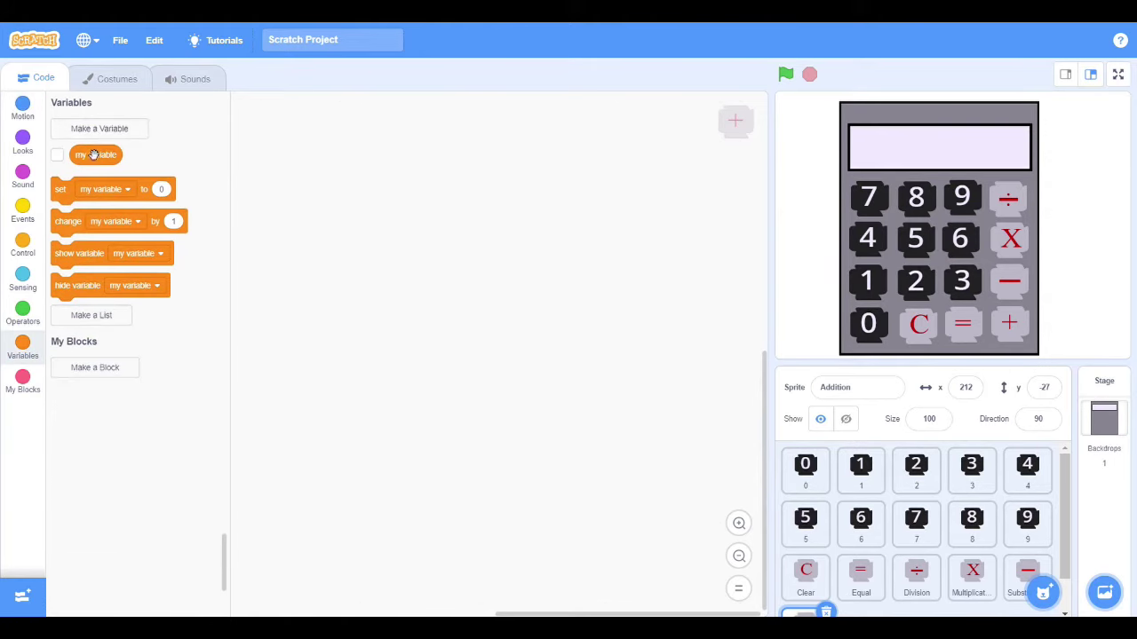
left_click(77, 133)
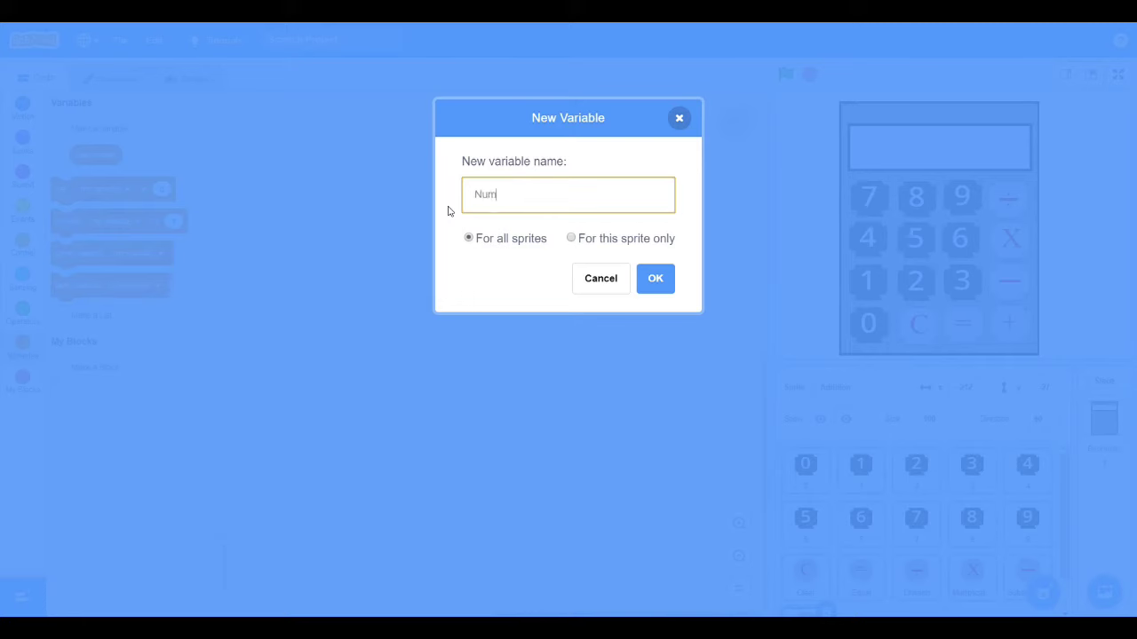
left_click(656, 279)
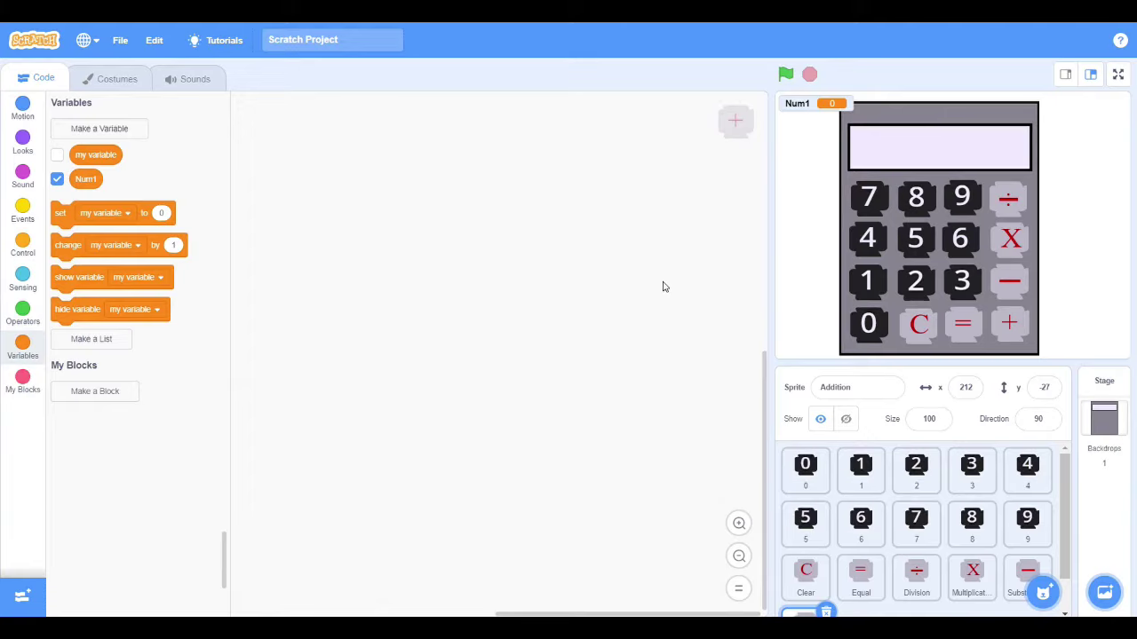
left_click(100, 132)
type("Num2")
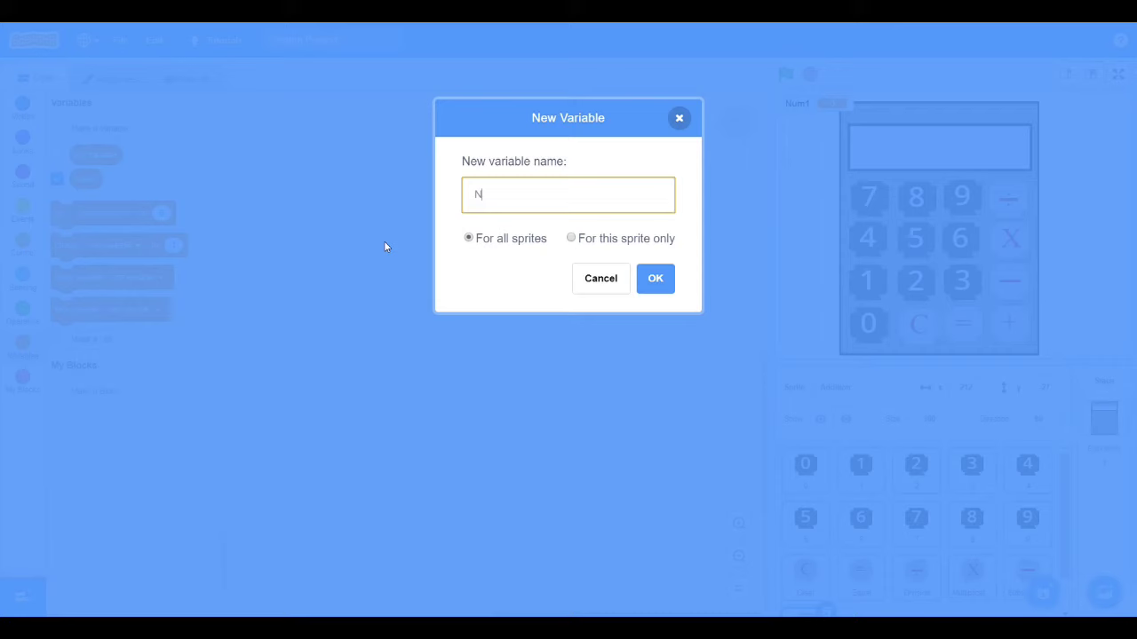
left_click(658, 280)
left_click(73, 129)
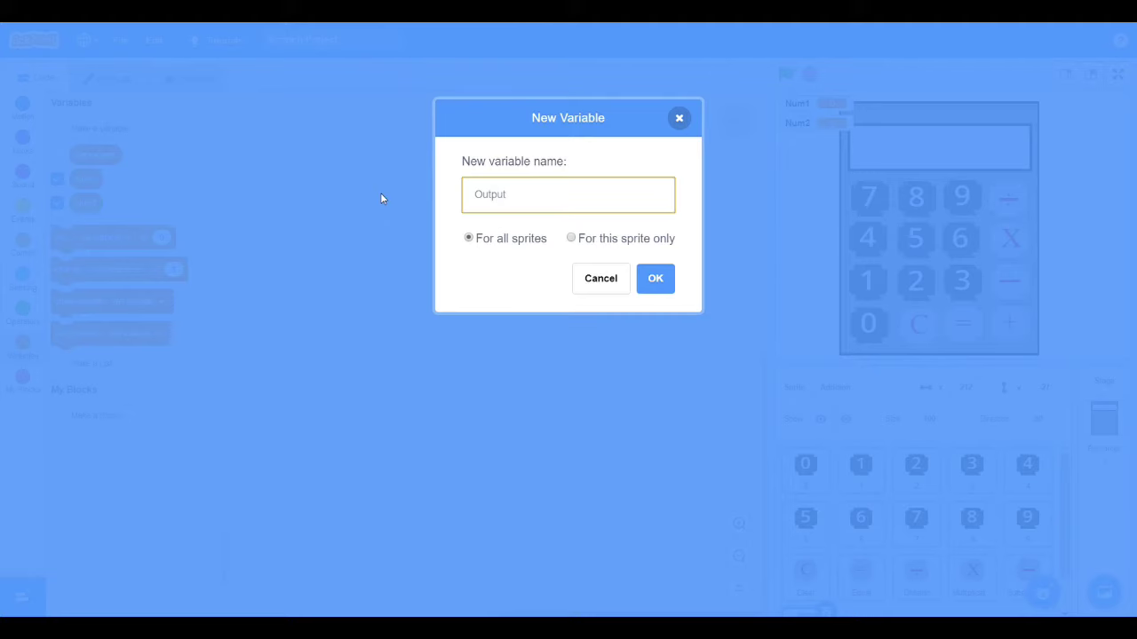
left_click(664, 286)
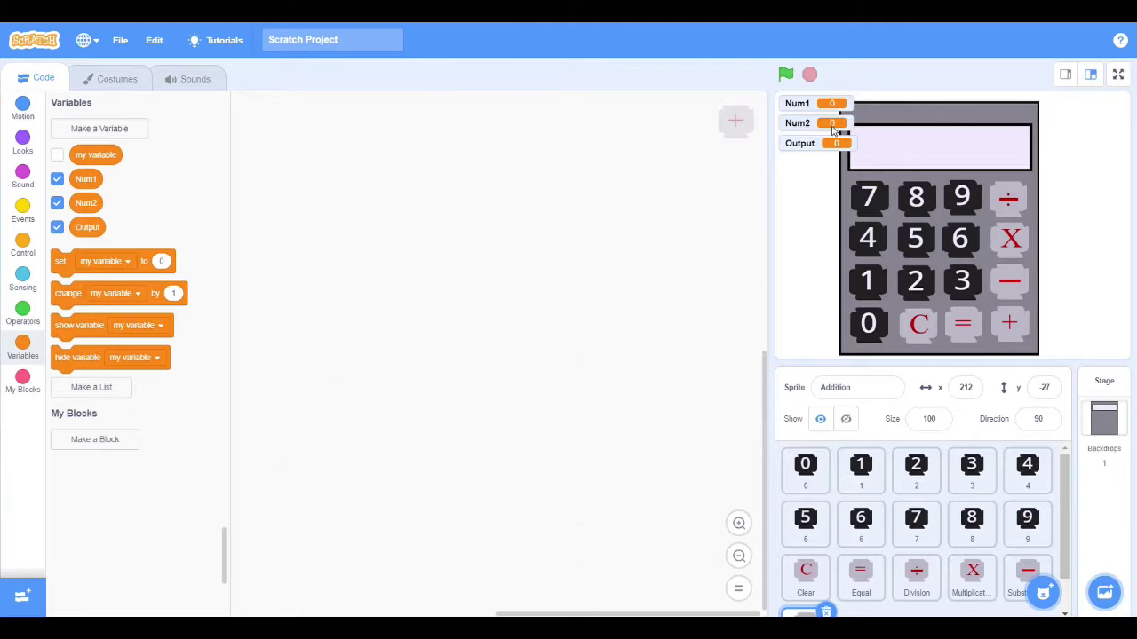
Move the Num2 monitor to the stage's upper-right corner and place the Output monitor in the calculator display as a large readout.
left_click_drag(808, 125, 1104, 114)
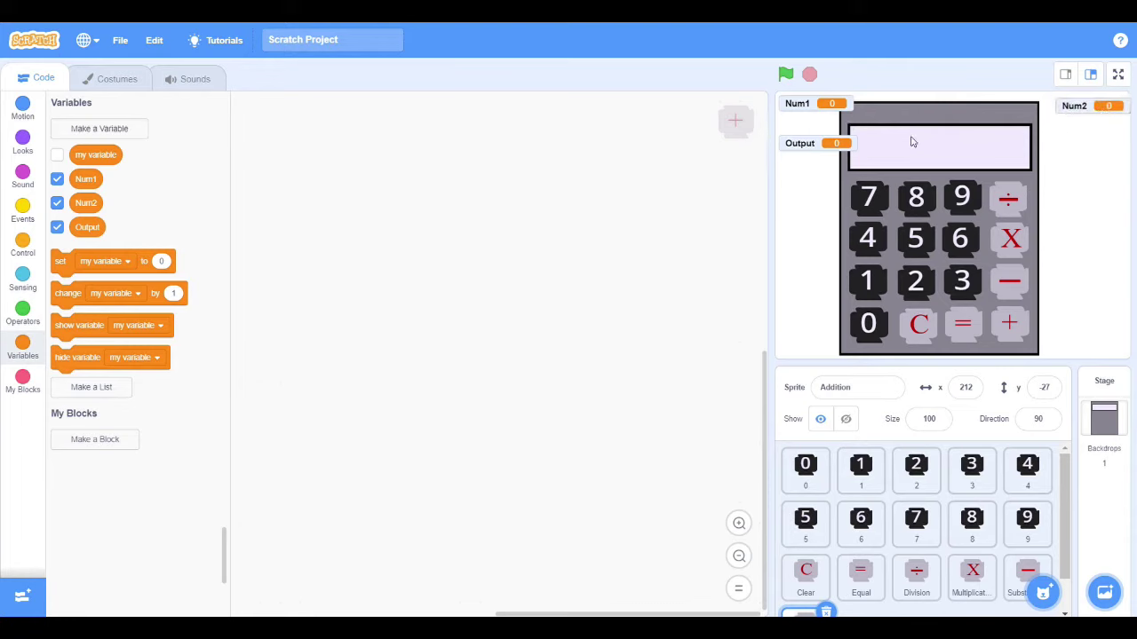
left_click_drag(815, 145, 888, 155)
right_click(888, 155)
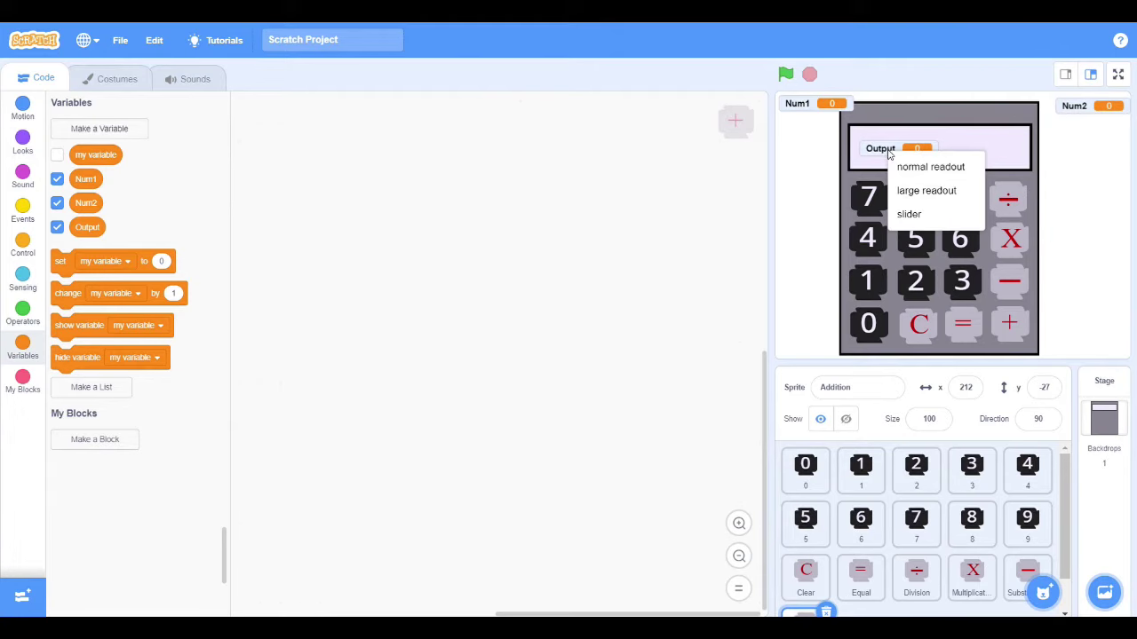
left_click(914, 190)
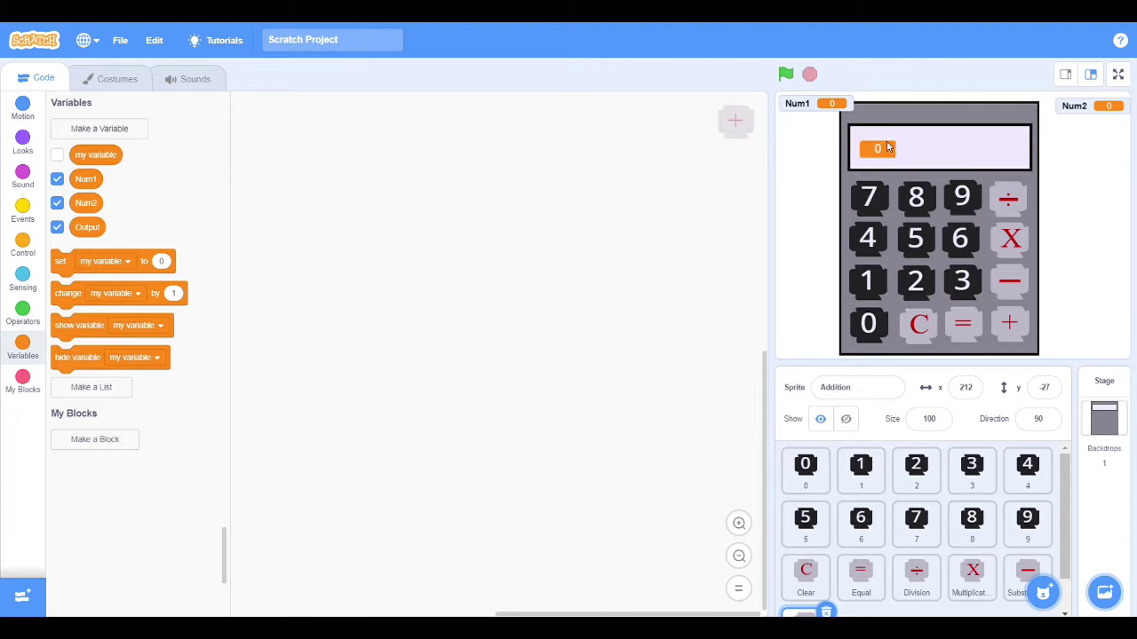
left_click_drag(887, 154, 890, 159)
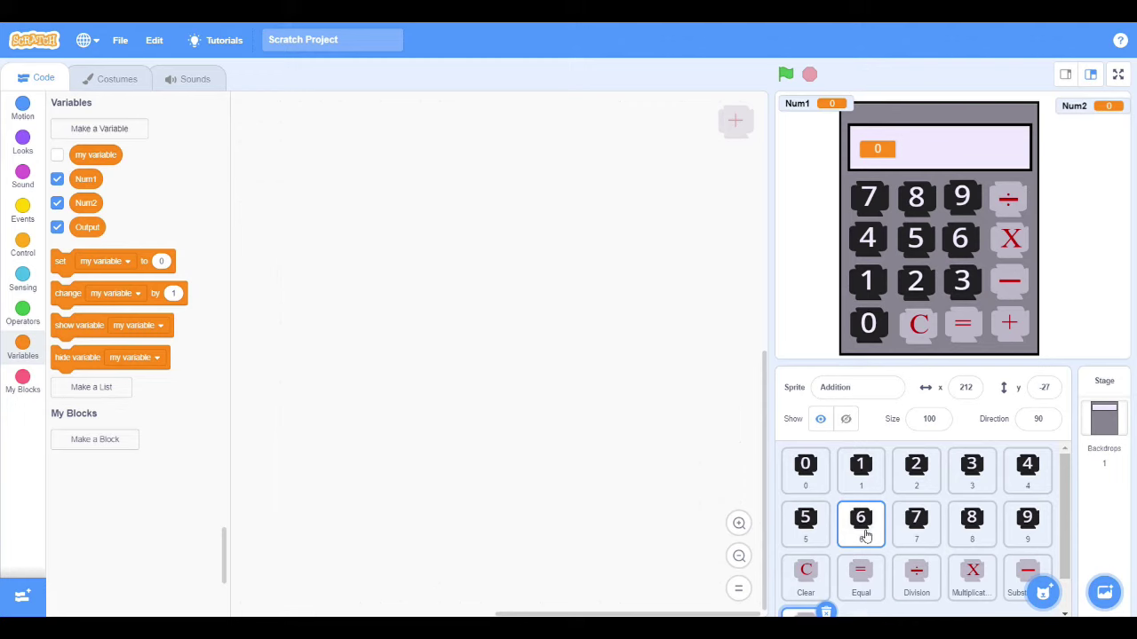
Start a script for the 0 sprite that shows the variable Output when this sprite is clicked.
left_click(804, 471)
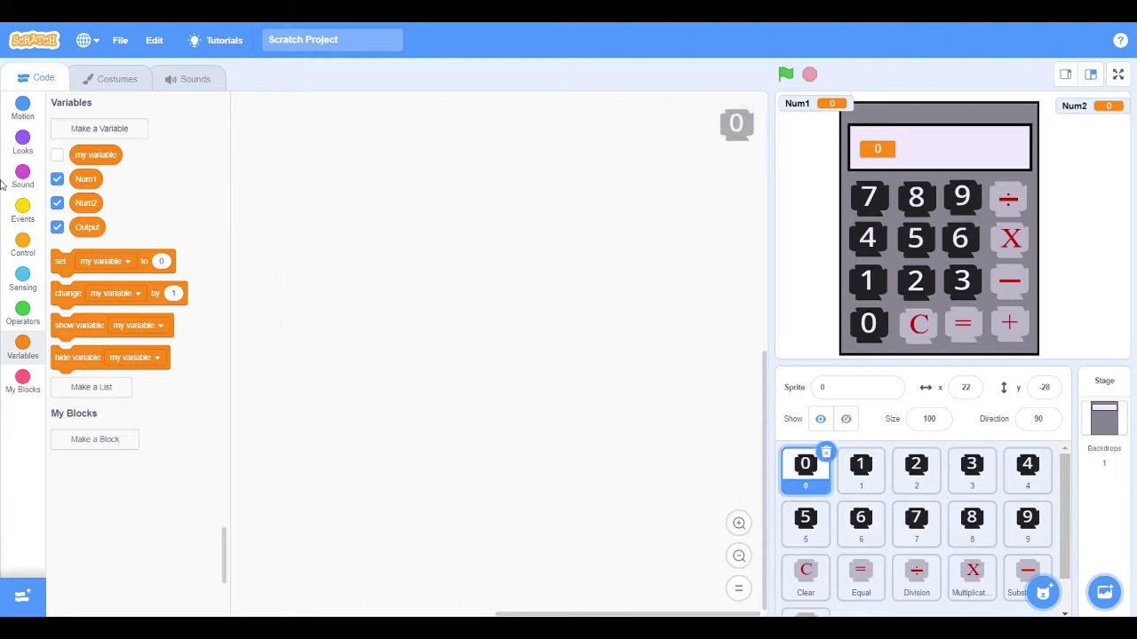
left_click(22, 242)
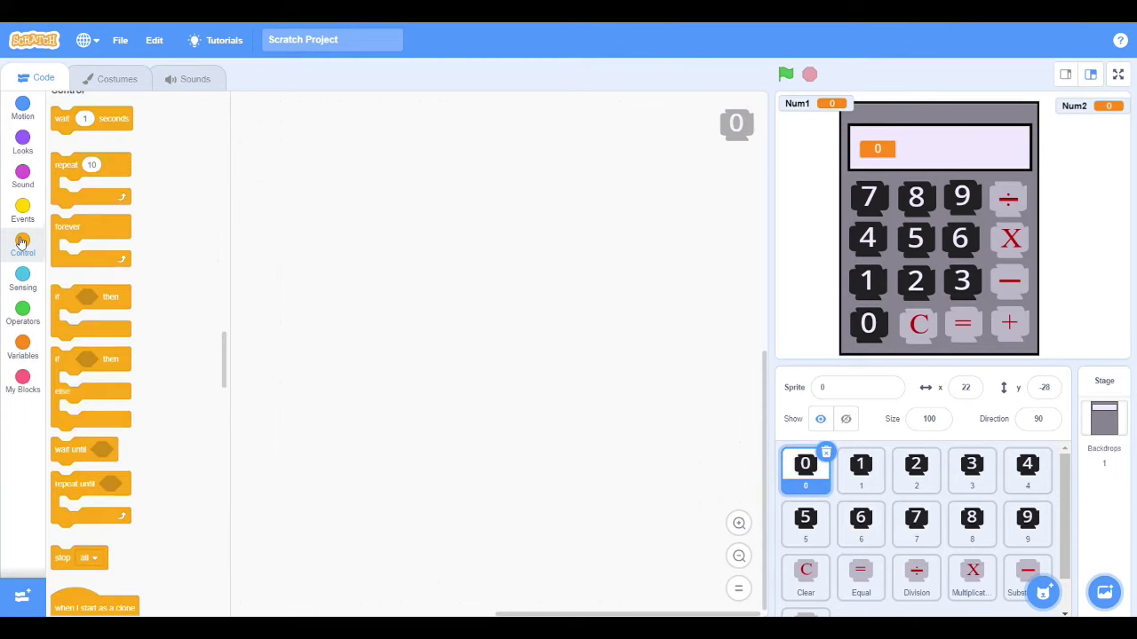
left_click(28, 222)
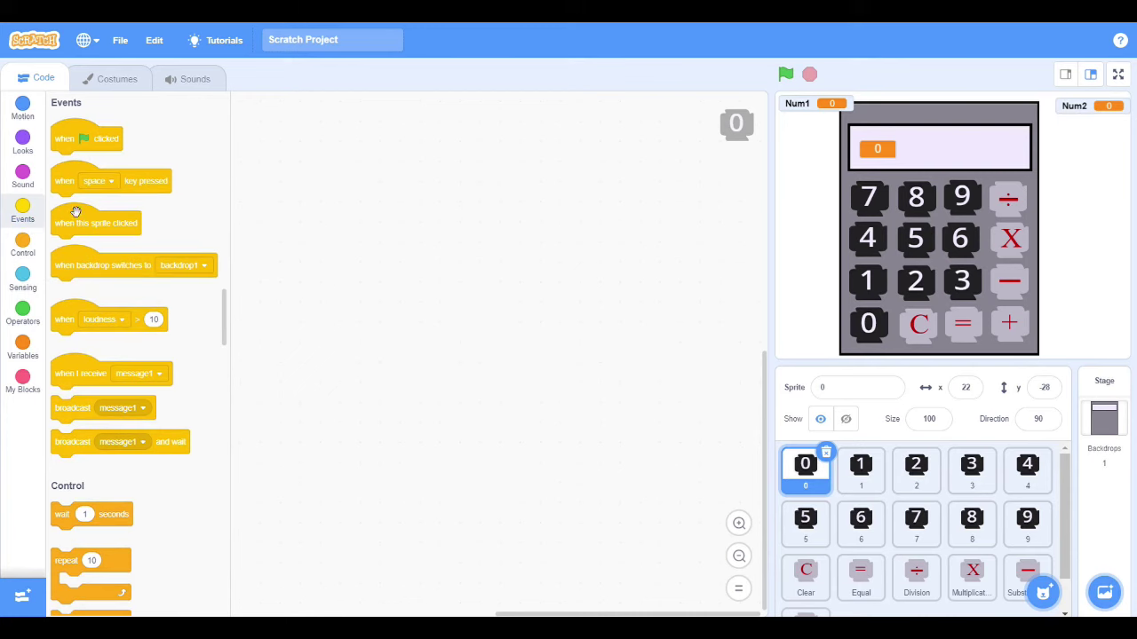
left_click_drag(86, 223, 356, 166)
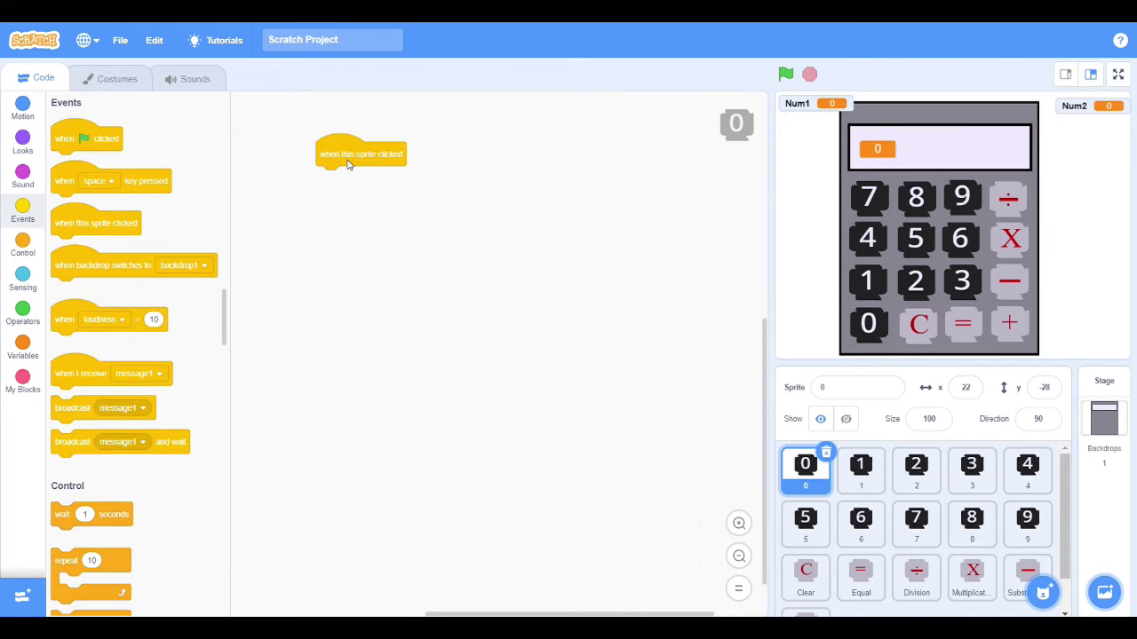
left_click(24, 353)
left_click_drag(87, 330, 353, 186)
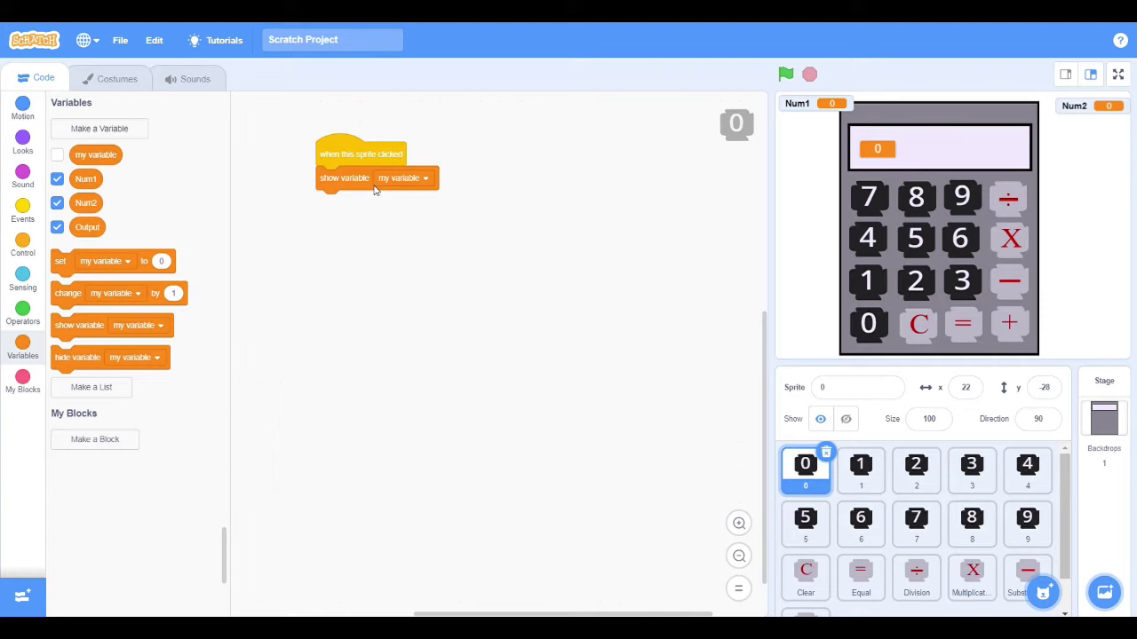
left_click(389, 181)
left_click(323, 288)
Add an if-then-else block below the 0 sprite's show variable block and bring in an equals comparison for its condition.
left_click(23, 245)
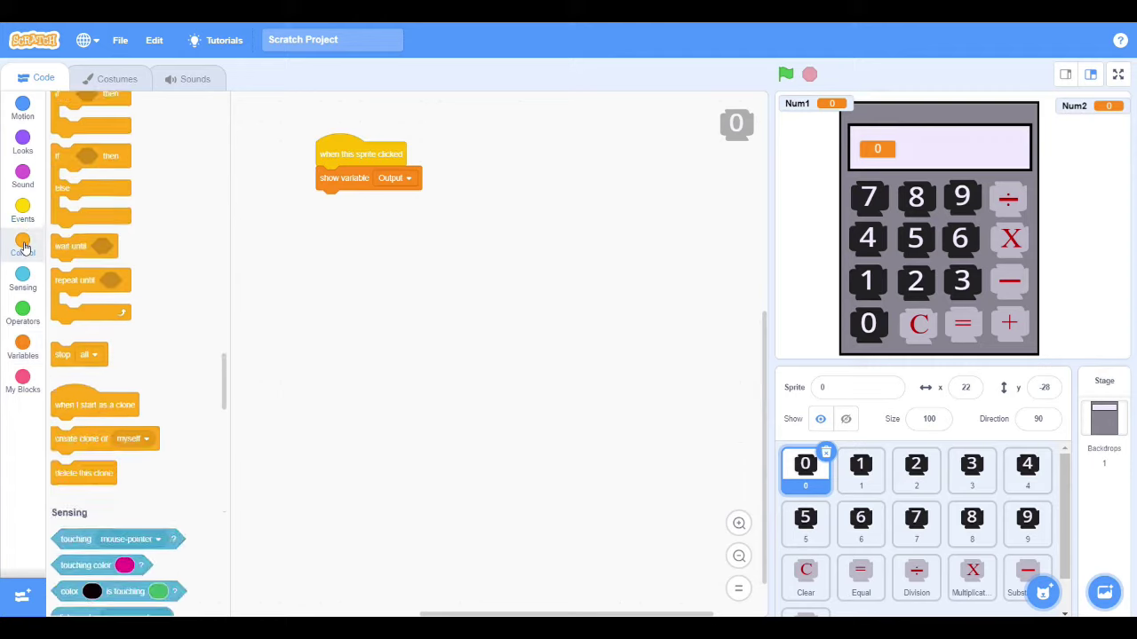
left_click_drag(78, 322, 333, 220)
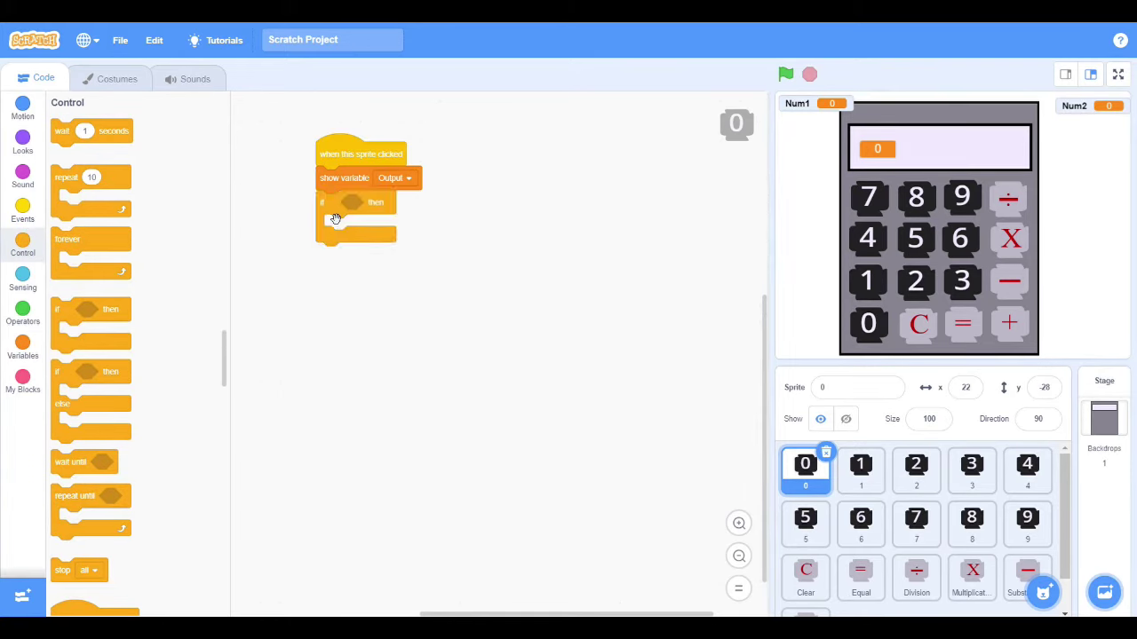
left_click_drag(334, 222, 137, 279)
left_click_drag(62, 390, 327, 220)
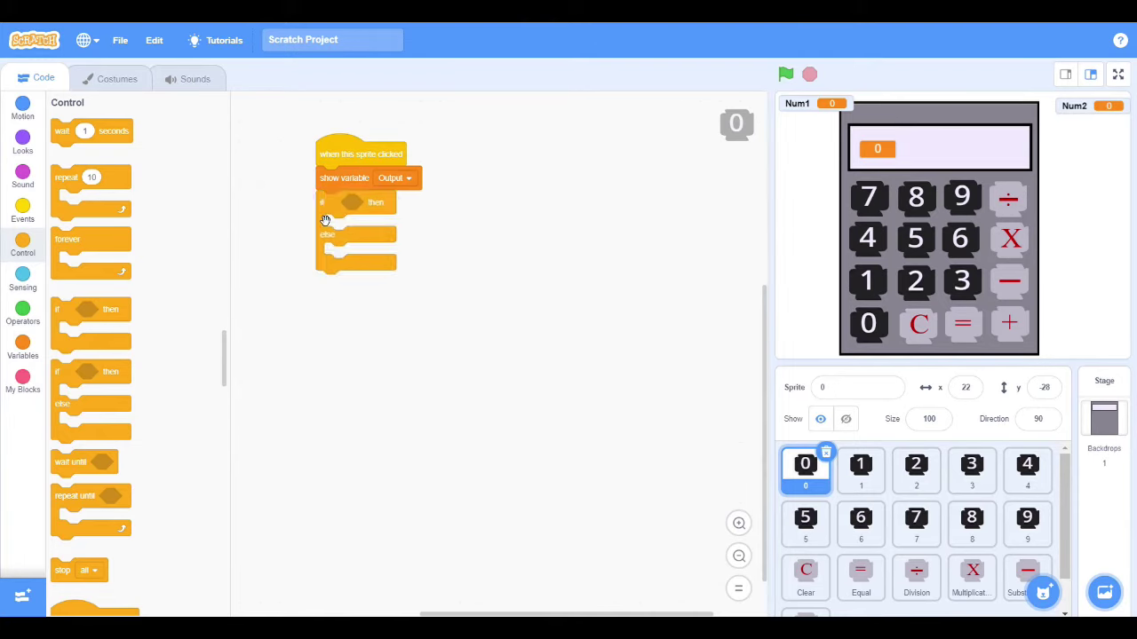
left_click(26, 320)
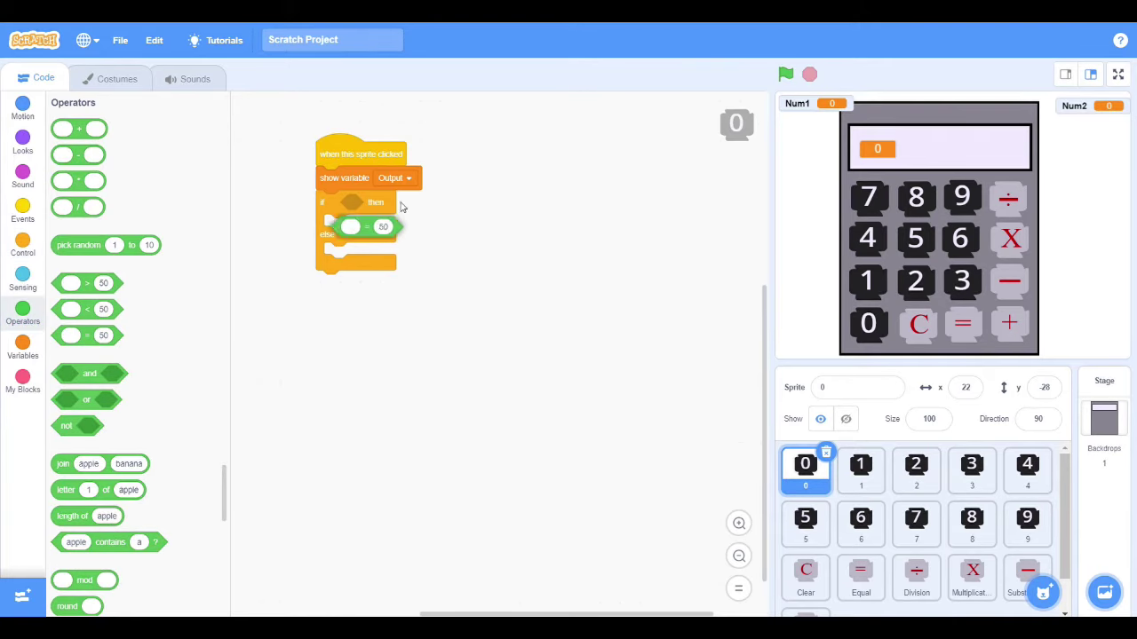